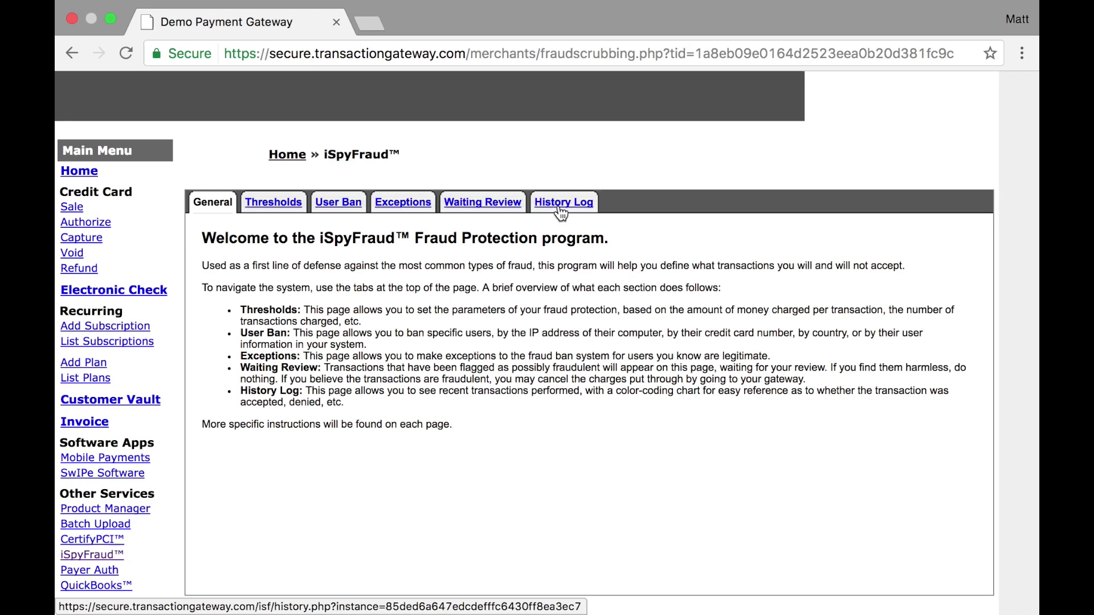
# Step: Review the credit card threshold rules, checking Processor A before returning to All Processors
pyautogui.click(275, 205)
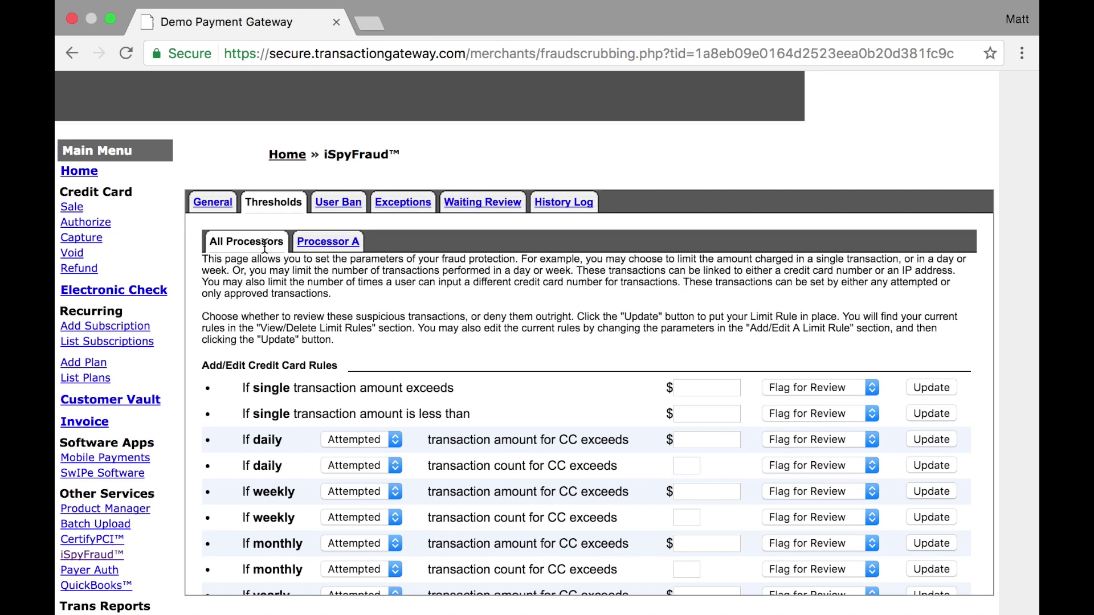
pyautogui.click(324, 244)
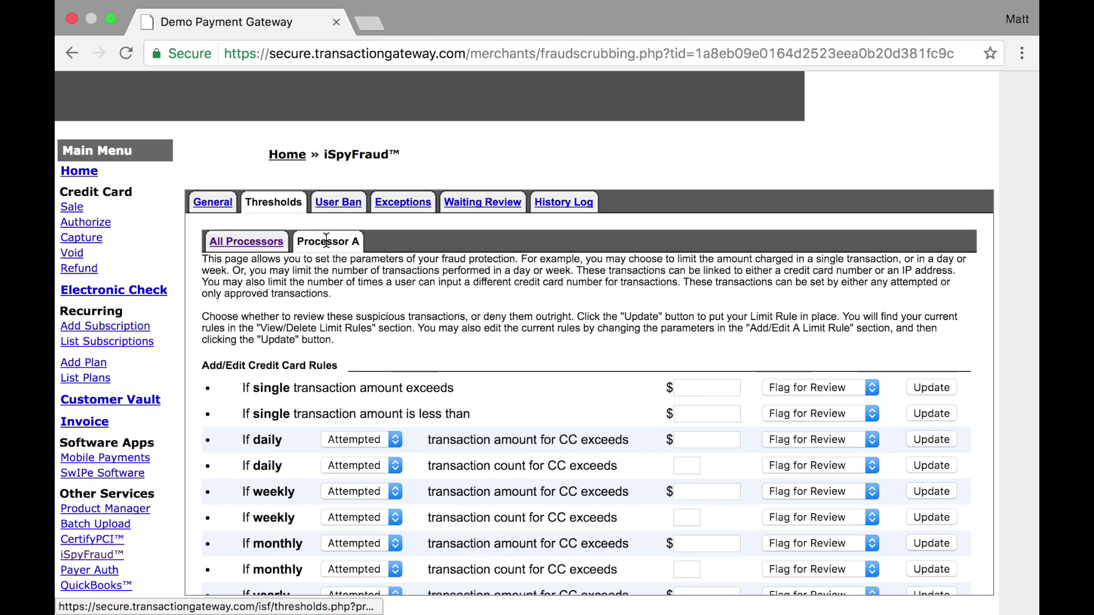
pyautogui.scroll(-5, 398, 364)
pyautogui.scroll(5, 397, 365)
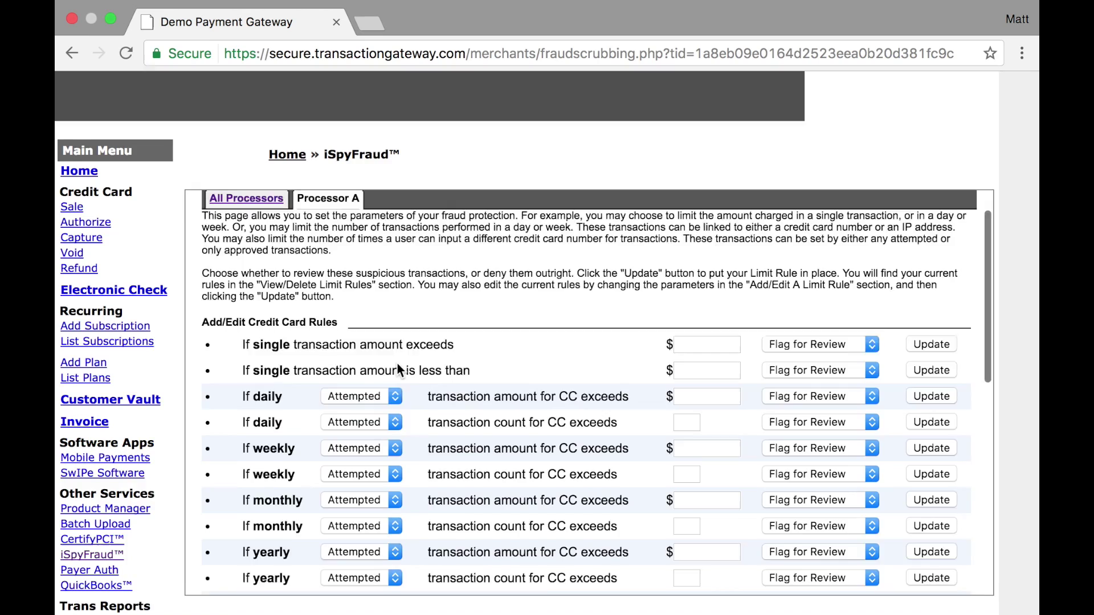
pyautogui.click(251, 243)
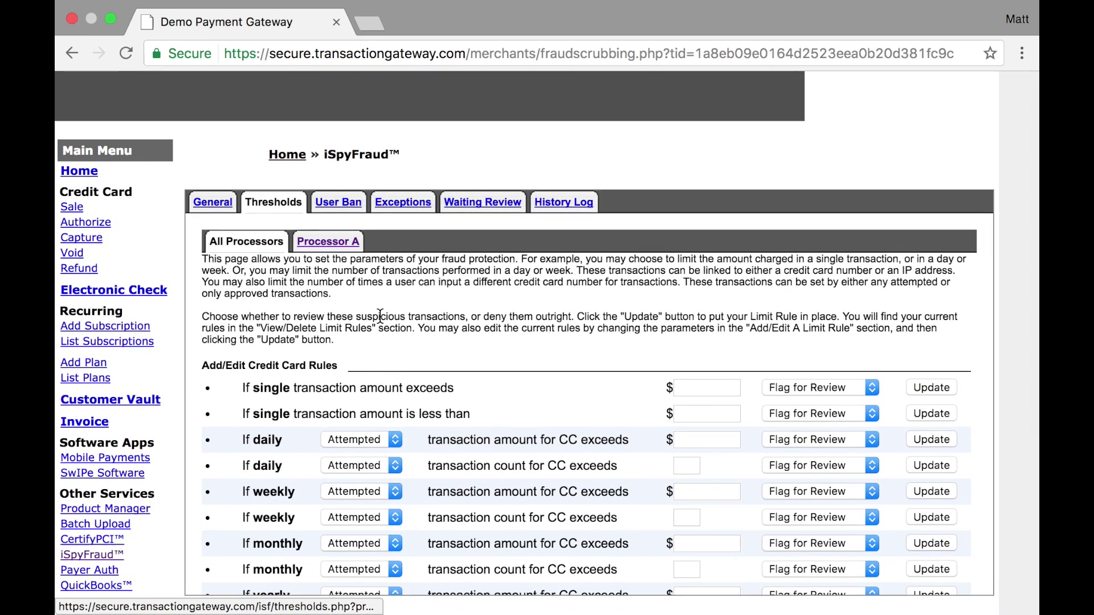
pyautogui.scroll(-1, 488, 368)
pyautogui.scroll(-2, 488, 369)
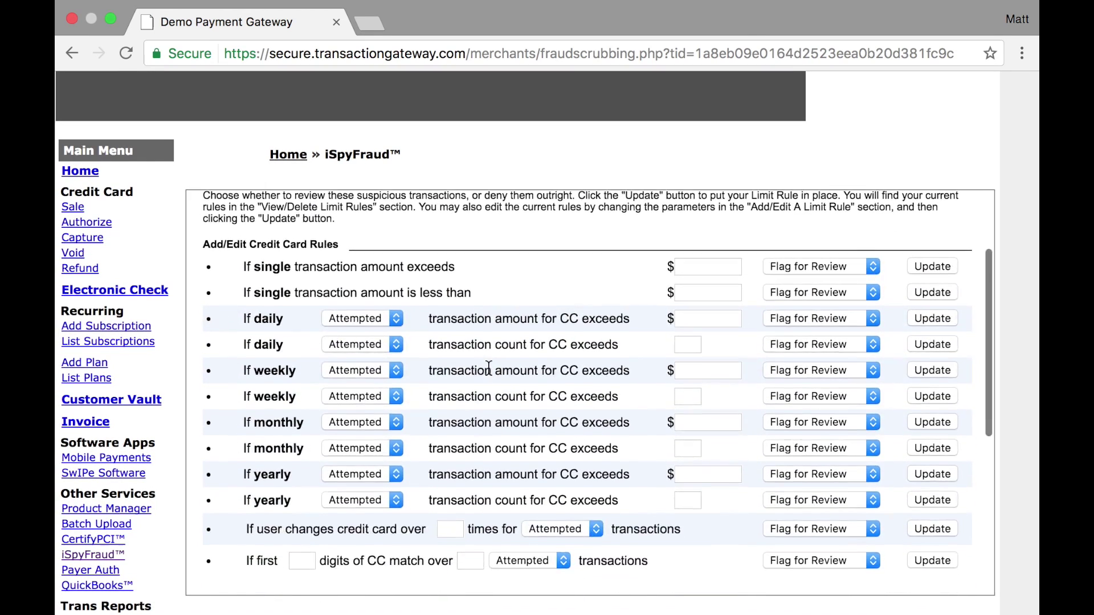
pyautogui.scroll(-2, 489, 368)
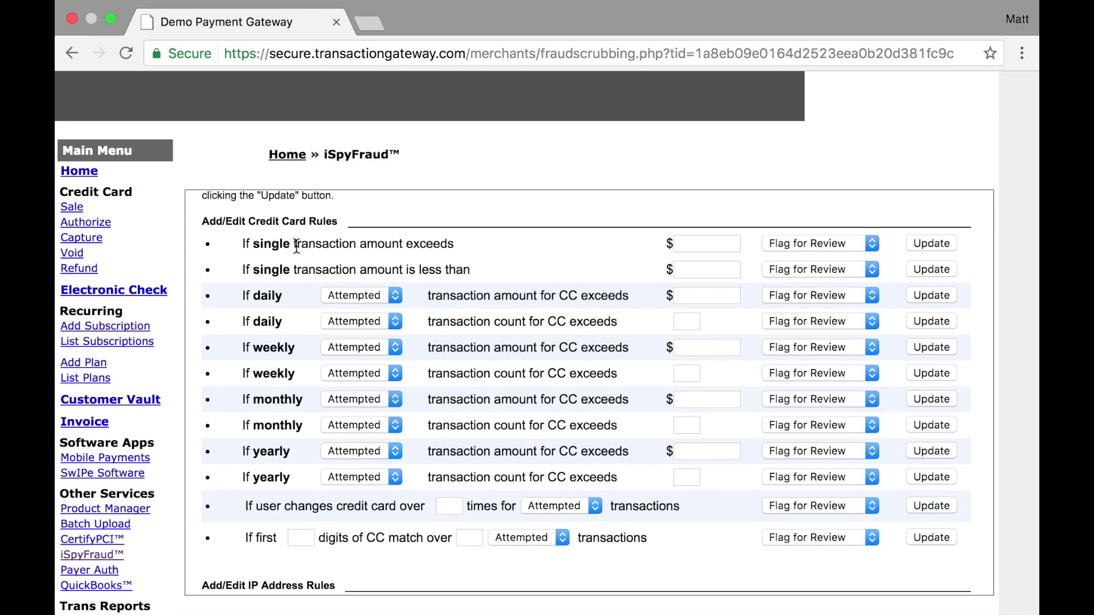
# Step: Submit a rule denying single card transactions over $1000.00
pyautogui.click(700, 248)
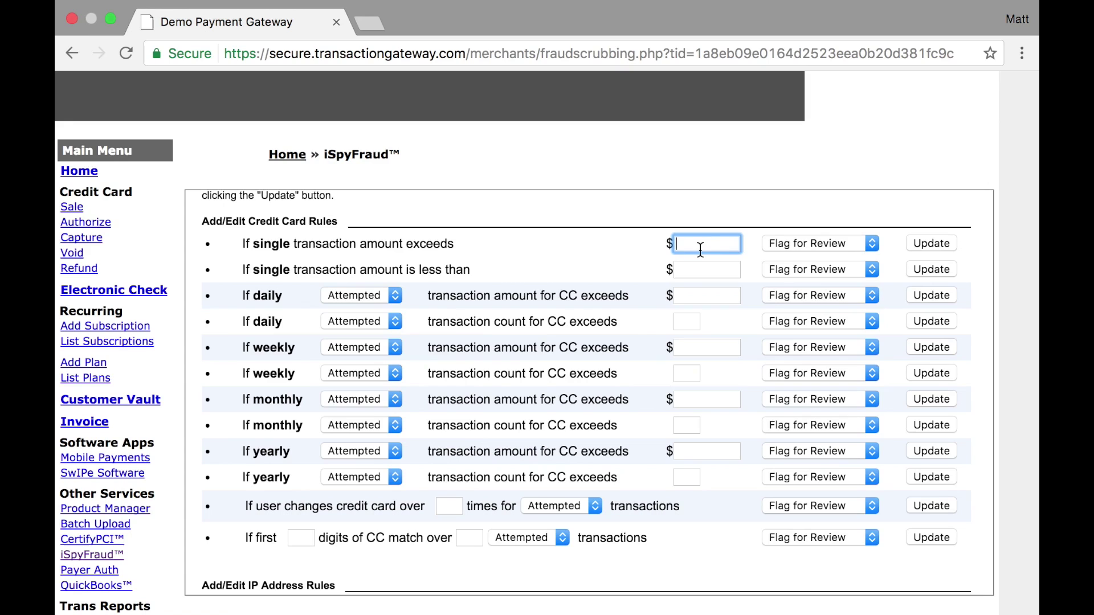
pyautogui.write('1000')
pyautogui.write('.00')
pyautogui.click(803, 242)
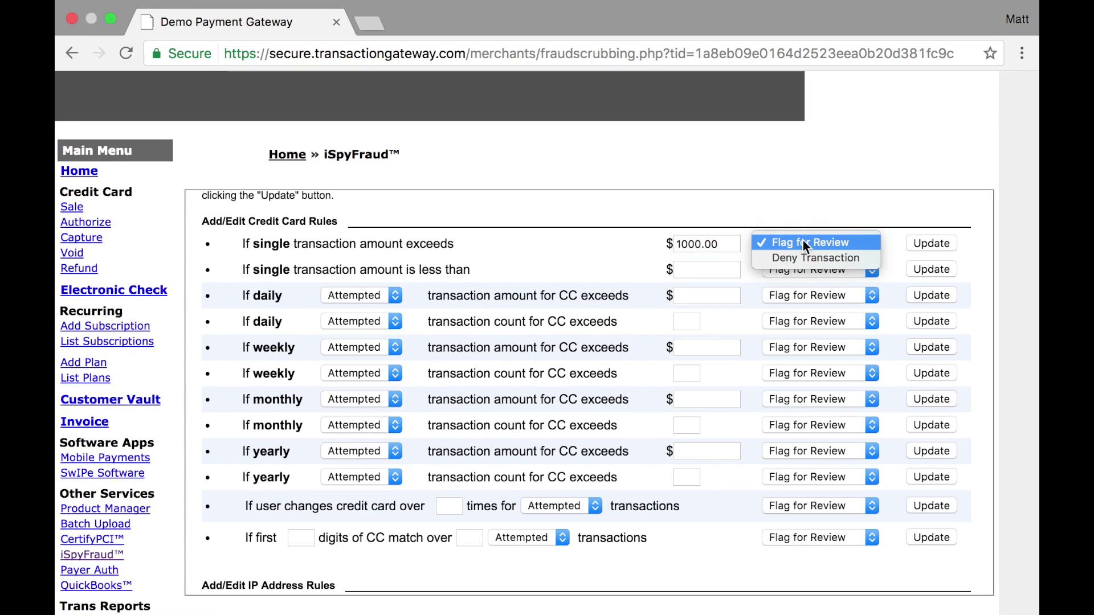
pyautogui.click(861, 259)
pyautogui.click(923, 241)
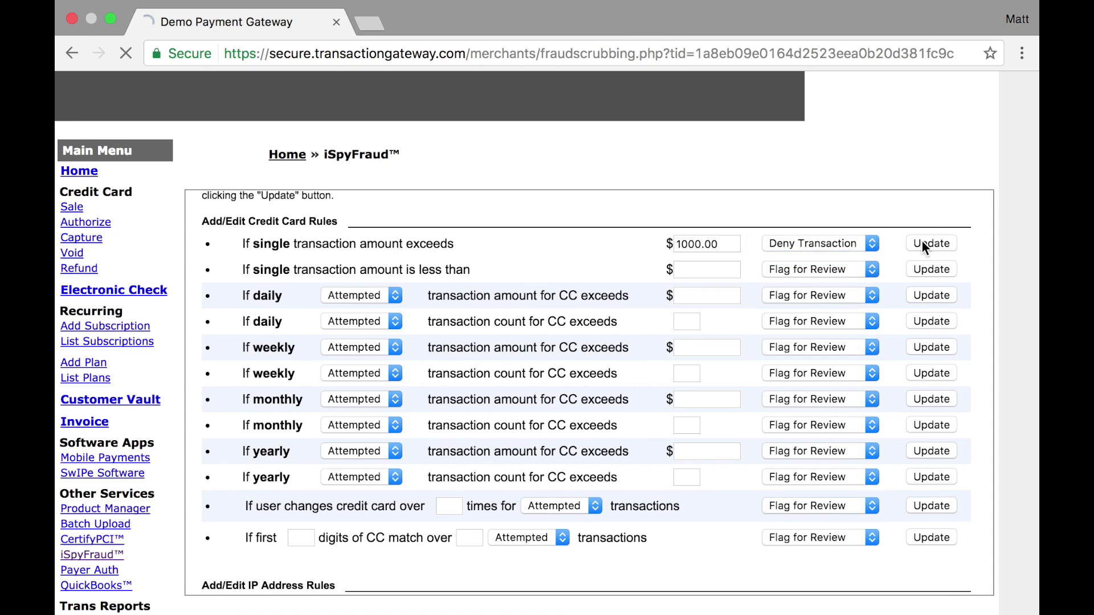
# Step: Change the single-amount less-than rule's action to Deny Transaction
pyautogui.scroll(-2, 922, 241)
pyautogui.scroll(-5, 922, 240)
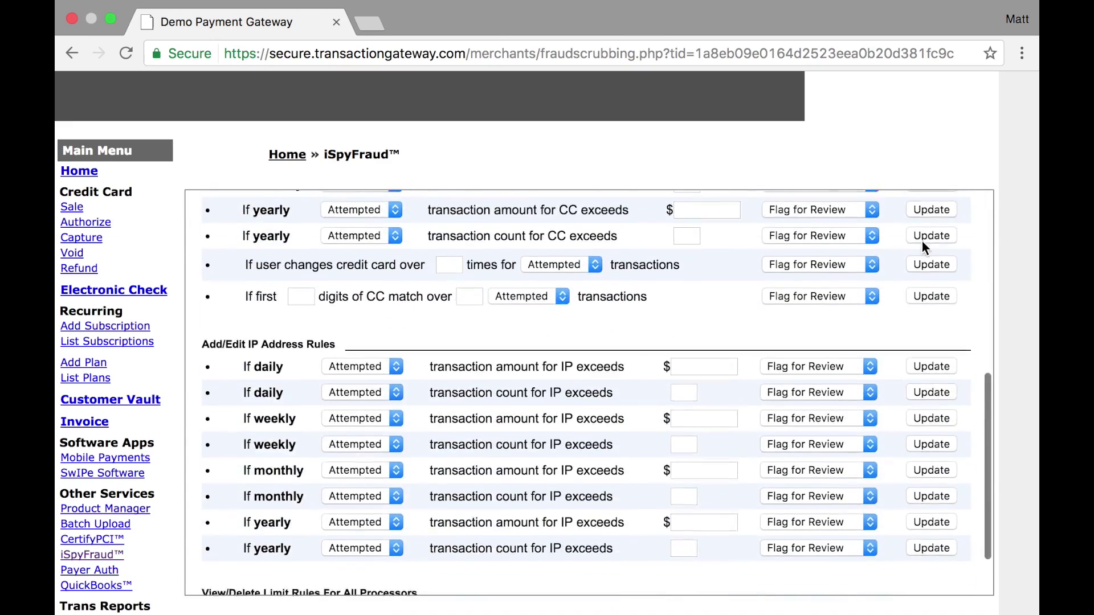
pyautogui.scroll(-3, 922, 241)
pyautogui.scroll(-3, 921, 240)
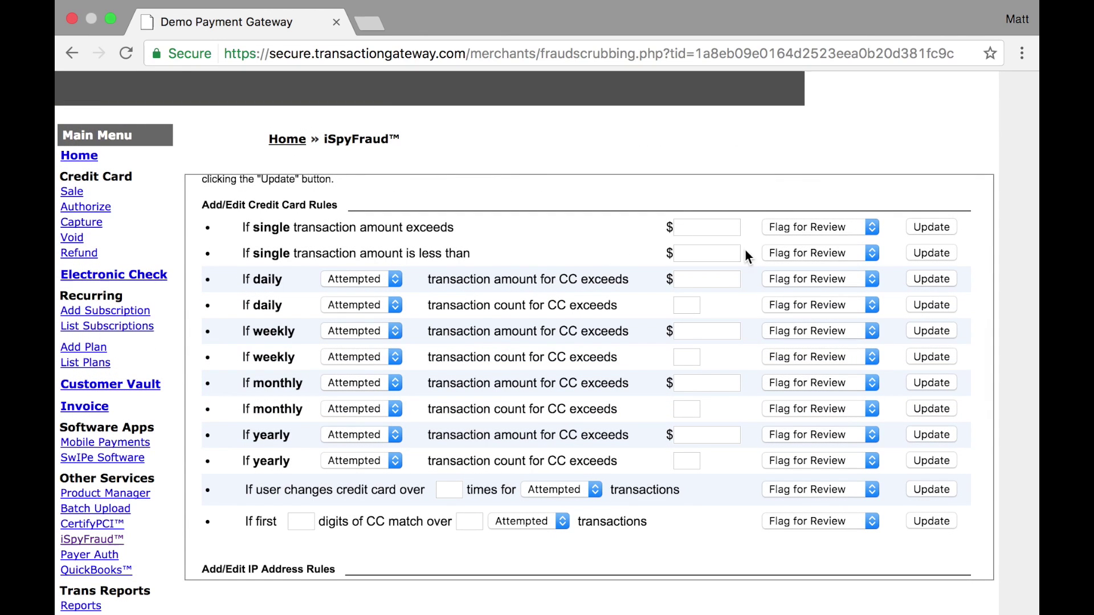
pyautogui.click(781, 254)
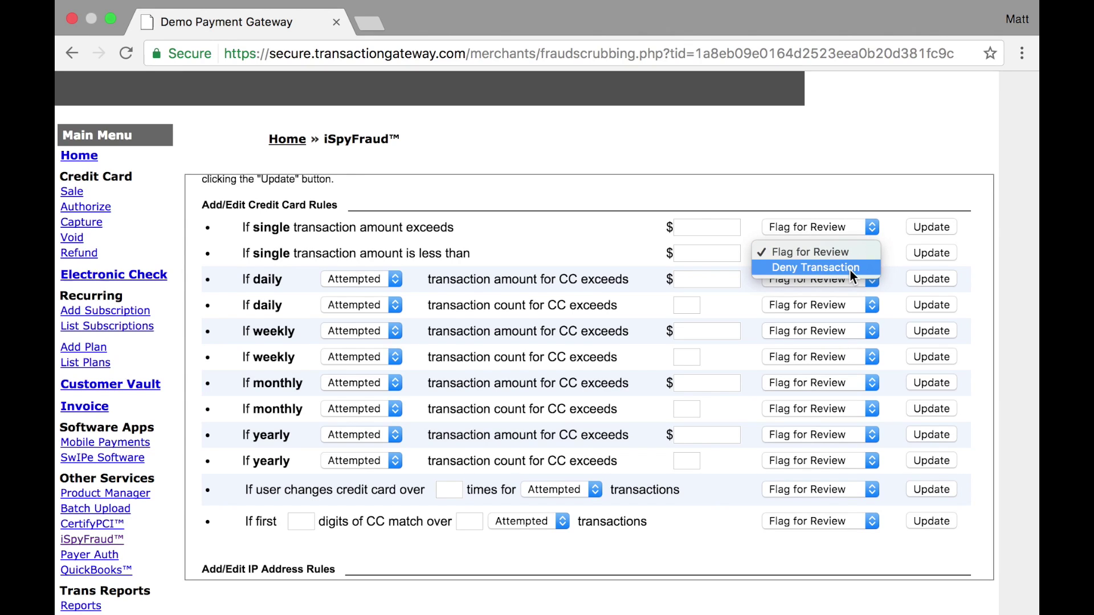
pyautogui.click(782, 258)
pyautogui.scroll(3, 684, 223)
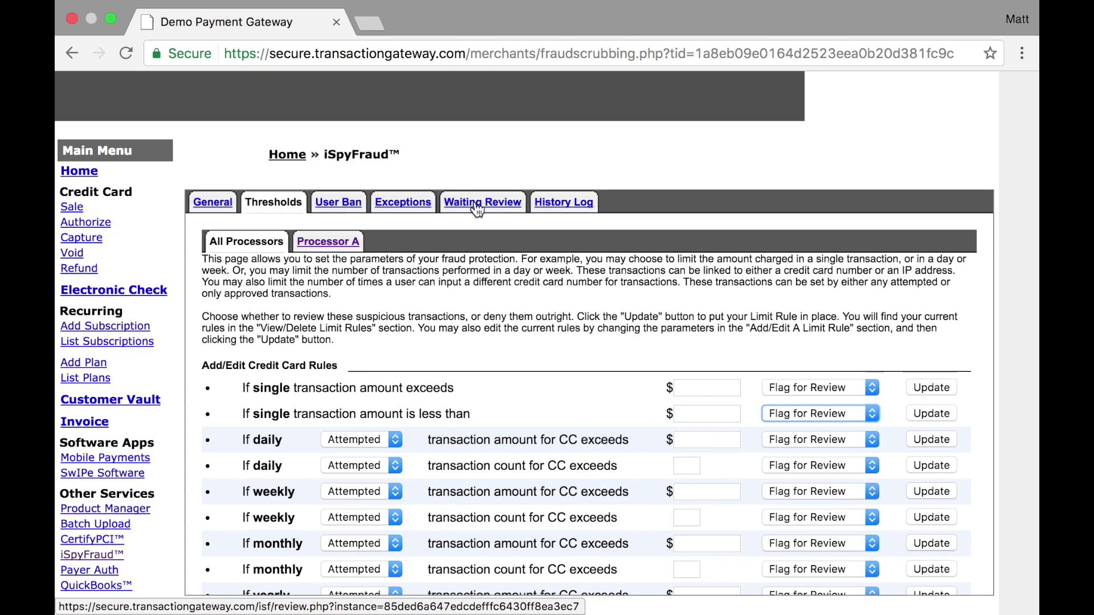
pyautogui.press('d')
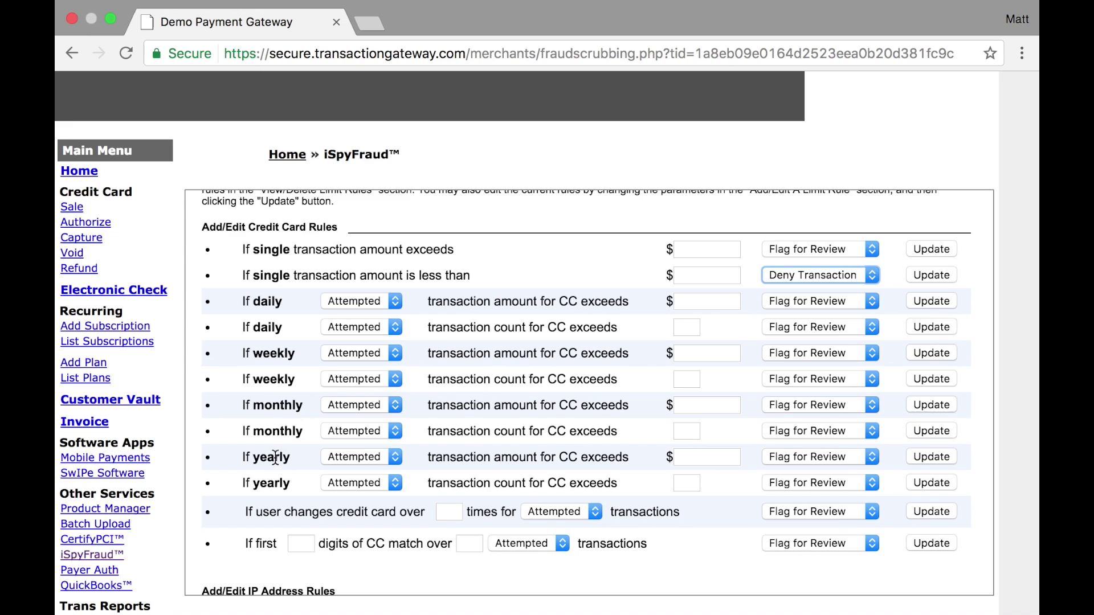
# Step: Set the daily amount limit to $1000.00, counting attempted transactions, with Deny Transaction
pyautogui.click(354, 301)
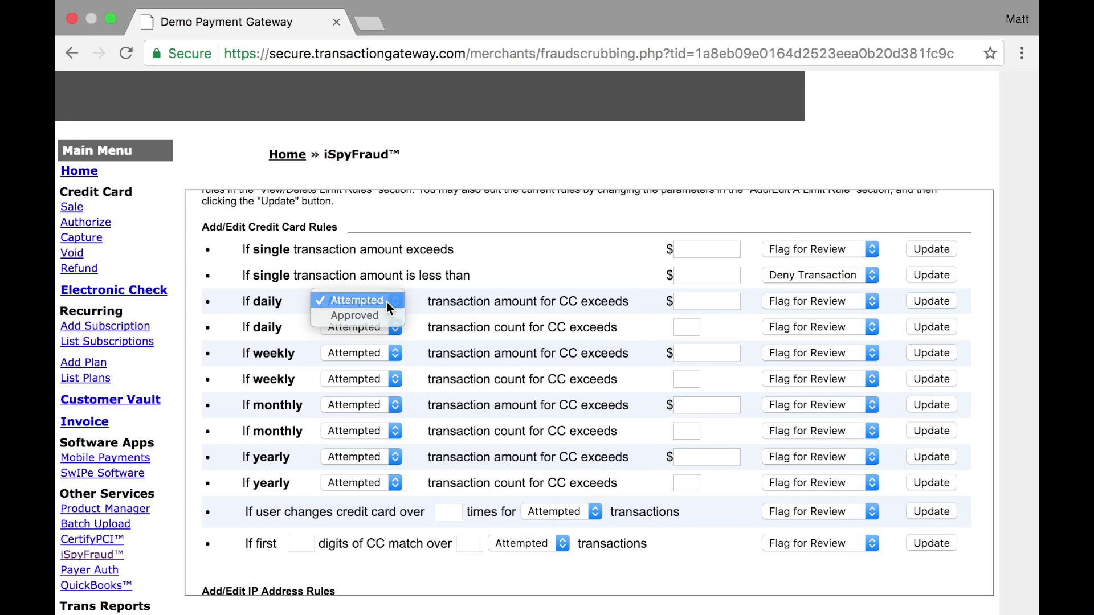
pyautogui.click(386, 301)
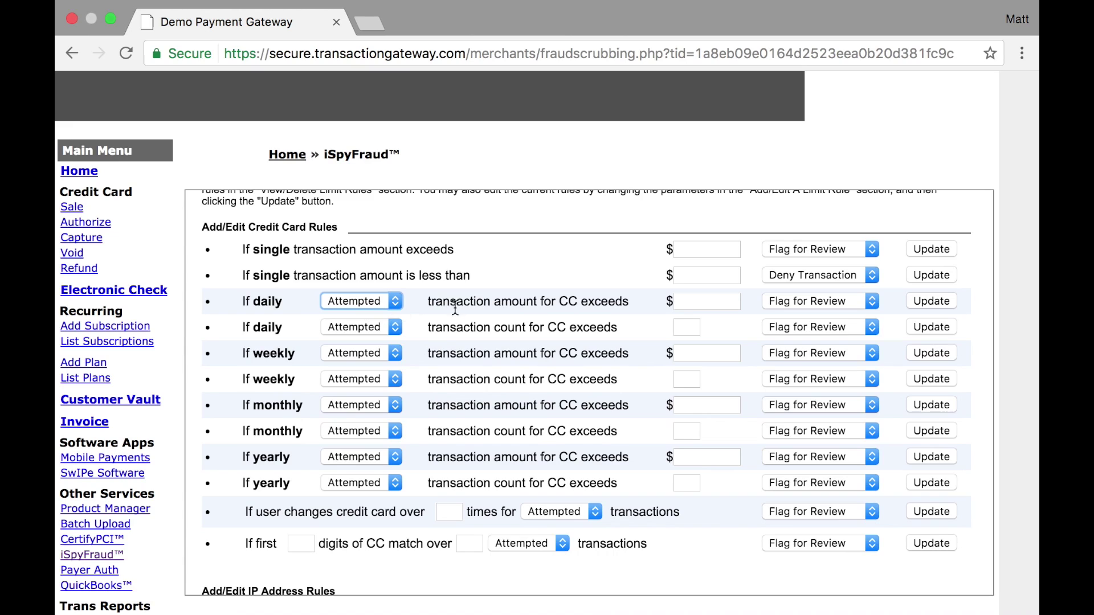
pyautogui.click(694, 299)
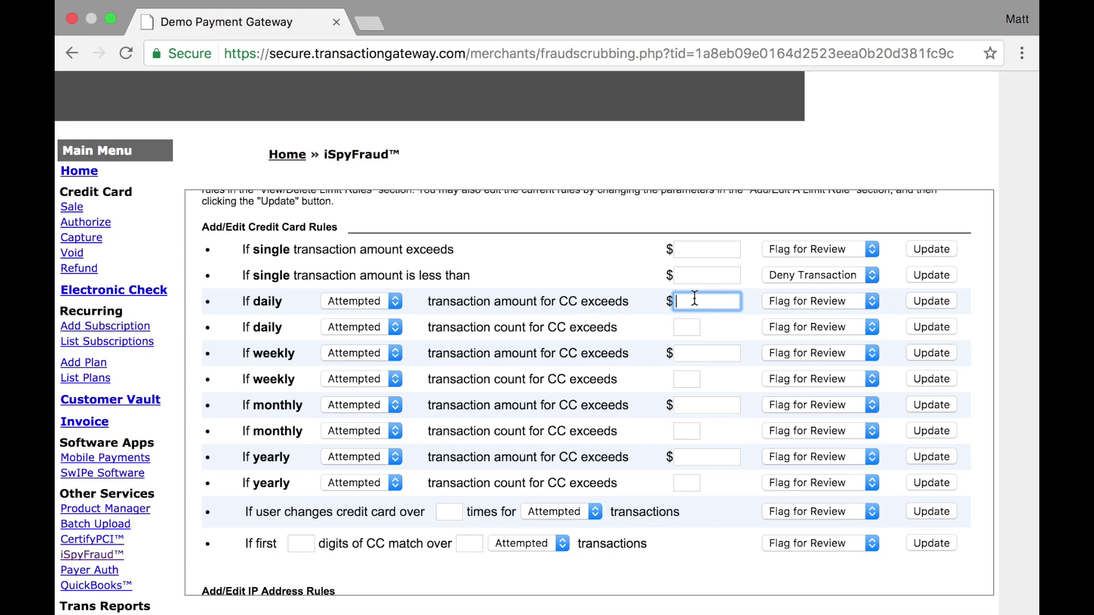
pyautogui.write('1000.')
pyautogui.write('00')
pyautogui.click(821, 296)
pyautogui.click(841, 313)
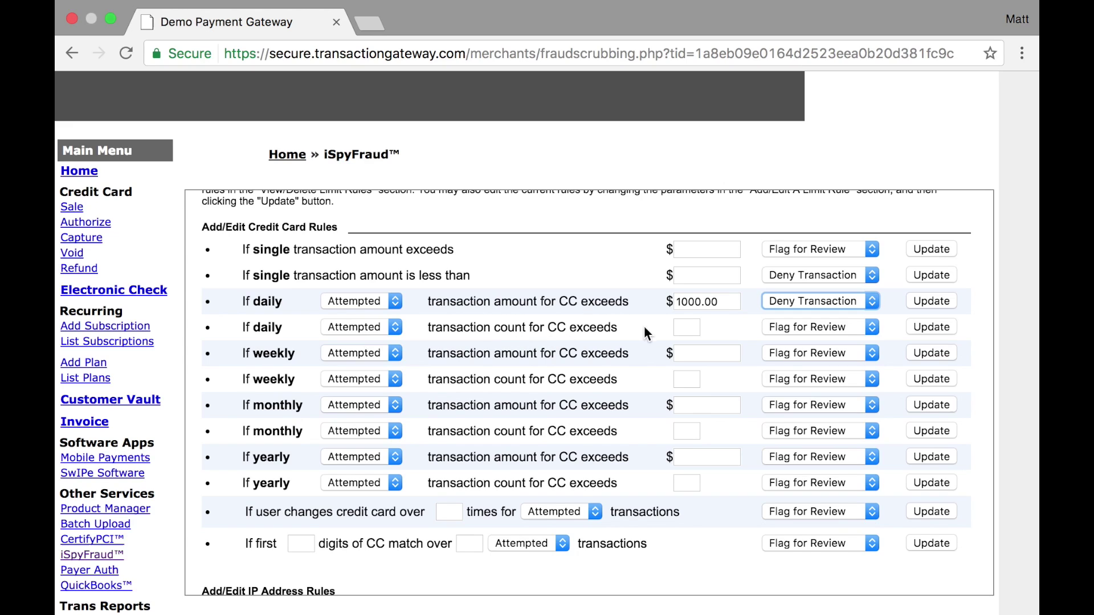
# Step: Set the daily transaction count limit to 3 with Deny Transaction
pyautogui.click(696, 333)
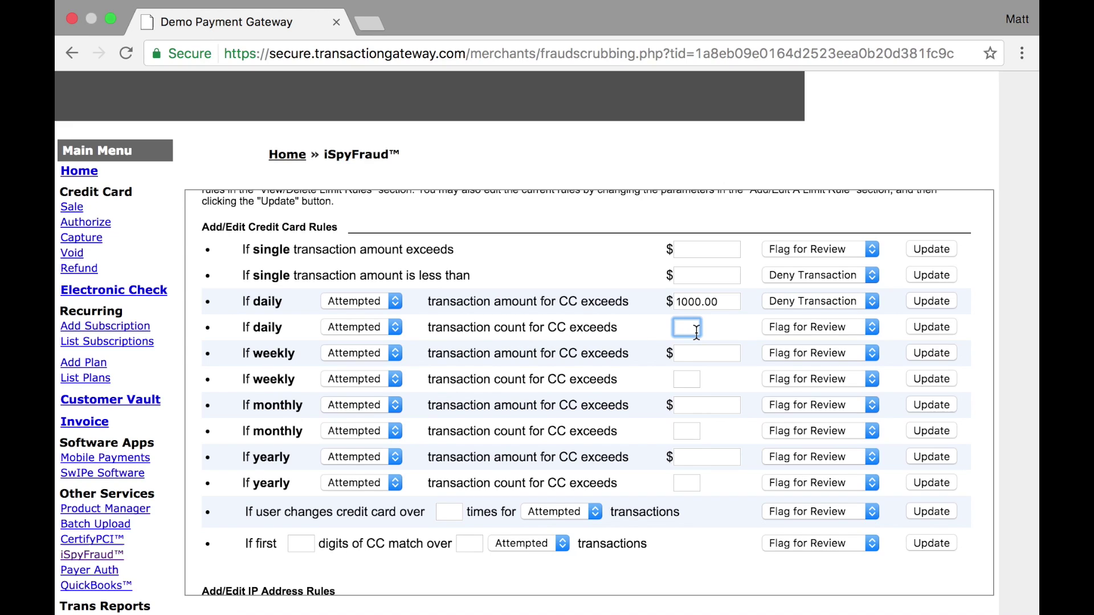
pyautogui.write('3')
pyautogui.click(787, 327)
pyautogui.press('Escape')
pyautogui.press('d')
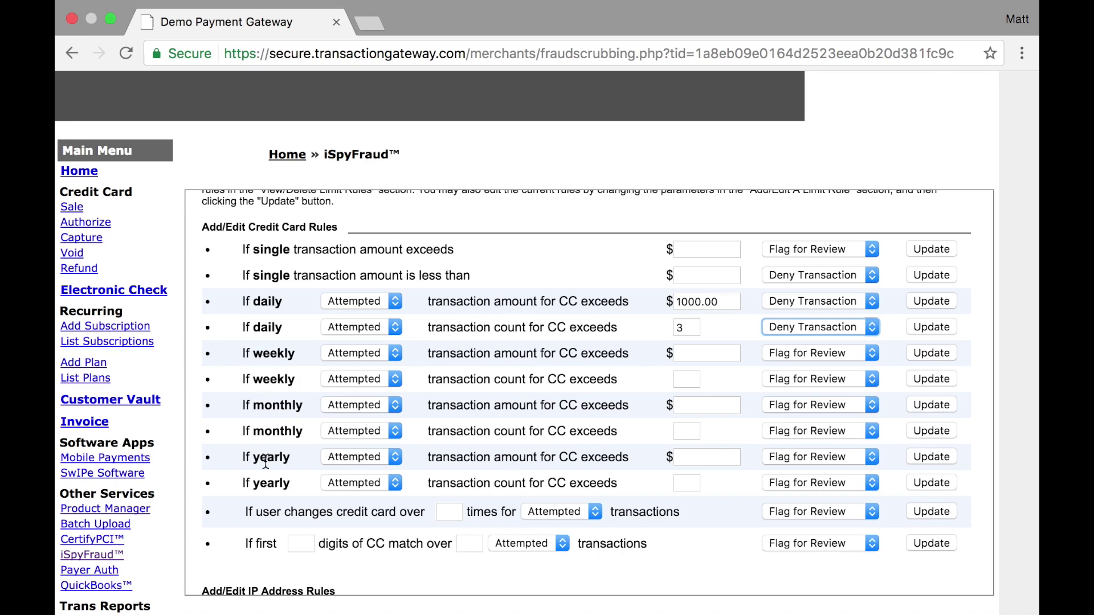
# Step: Keep the card-change rule counting attempted transactions
pyautogui.scroll(-3, 291, 463)
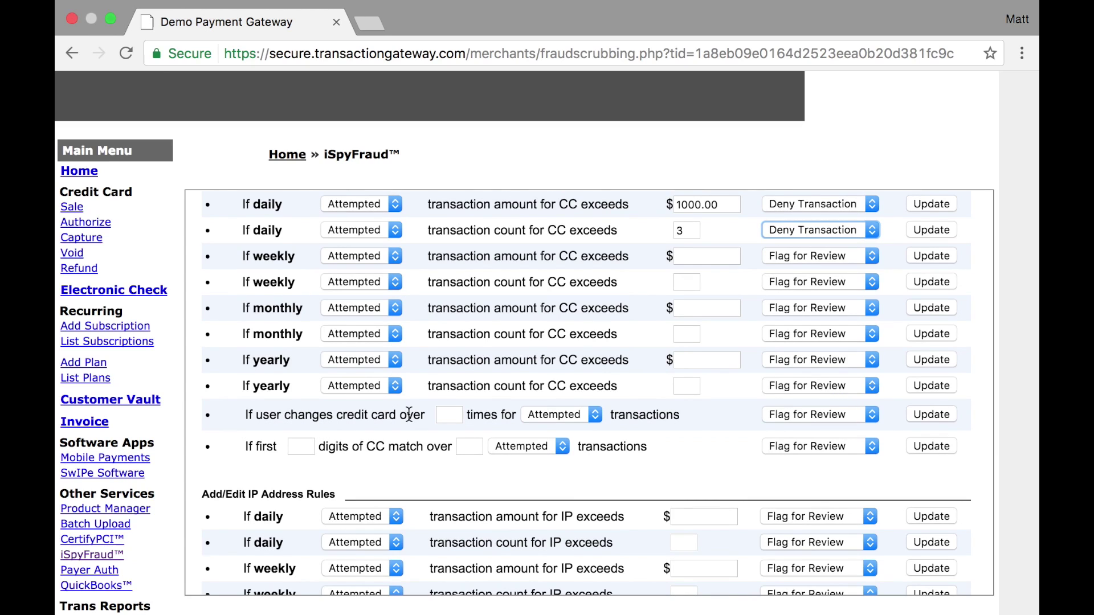
pyautogui.click(551, 418)
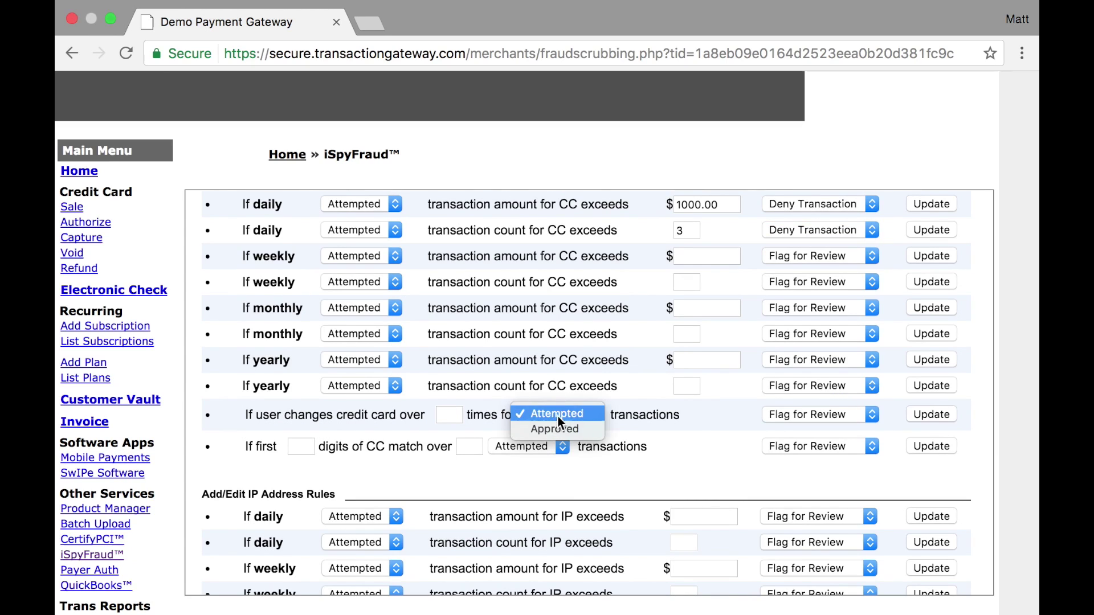
pyautogui.click(718, 439)
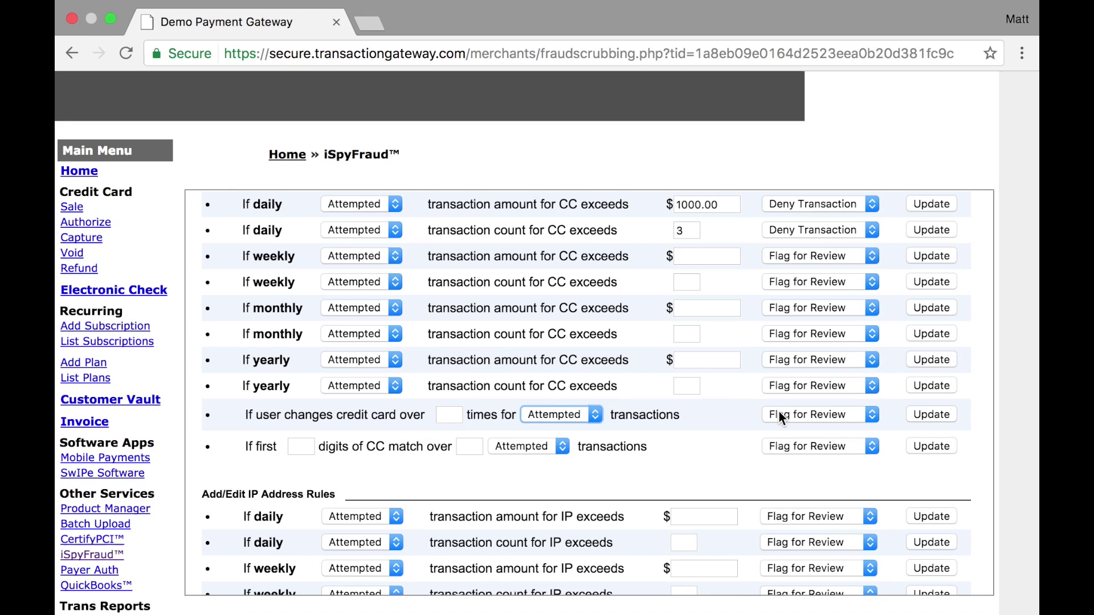
pyautogui.click(706, 415)
# Step: Make the card-matching rule first 6 digits over 5 transactions, denying transactions
pyautogui.click(300, 442)
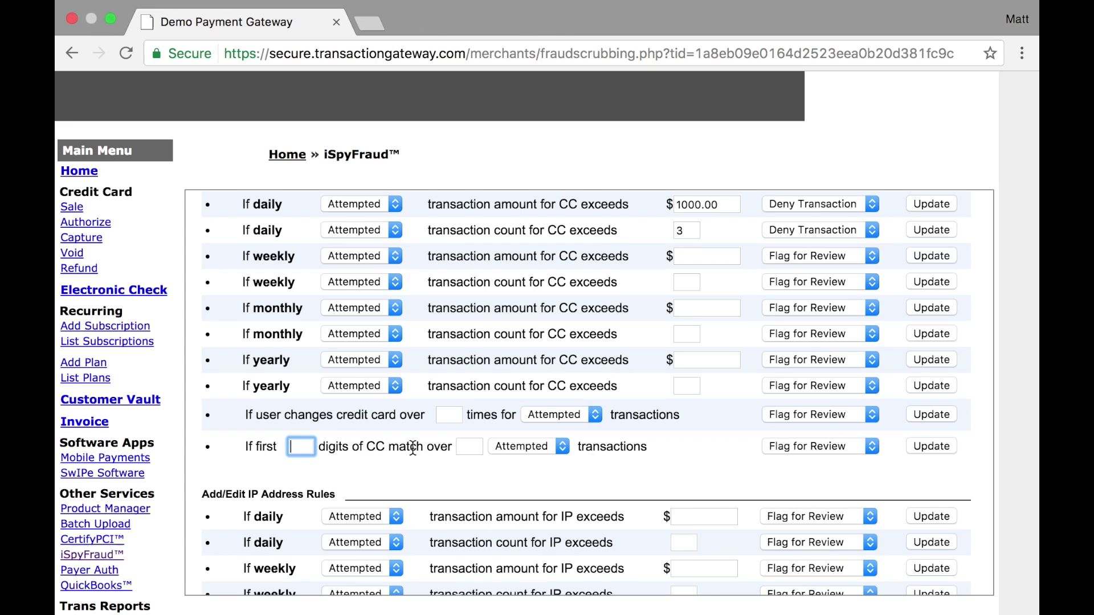
pyautogui.click(465, 450)
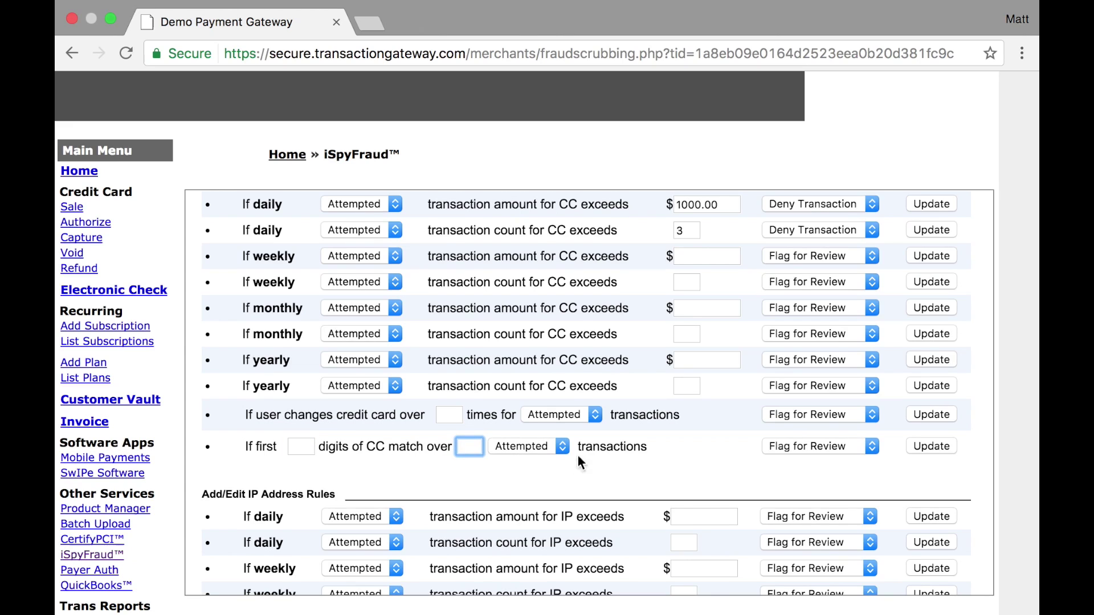
pyautogui.click(301, 447)
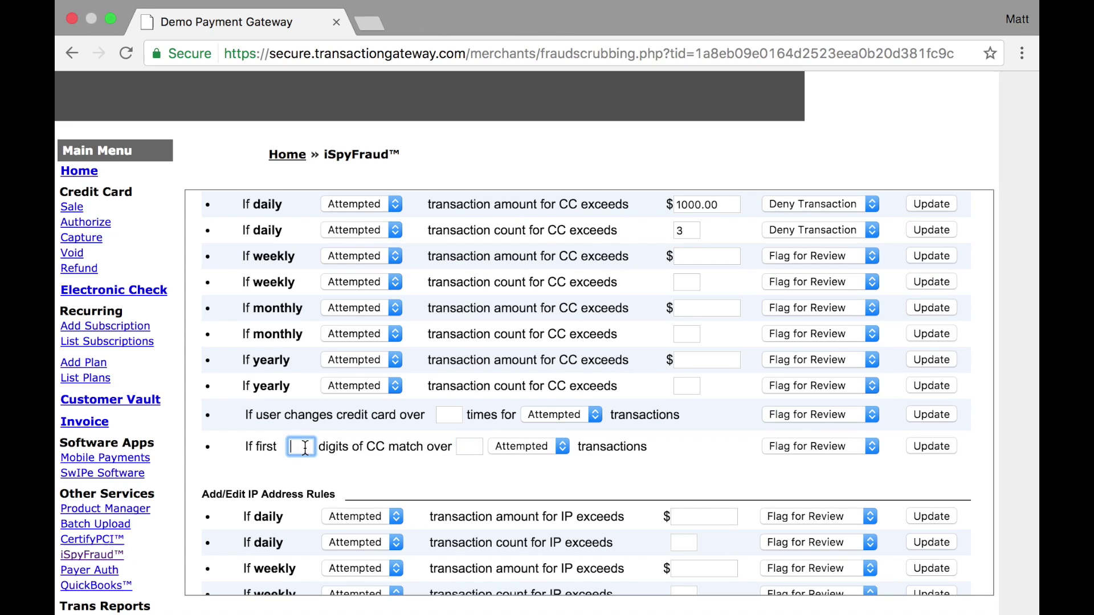
pyautogui.click(266, 450)
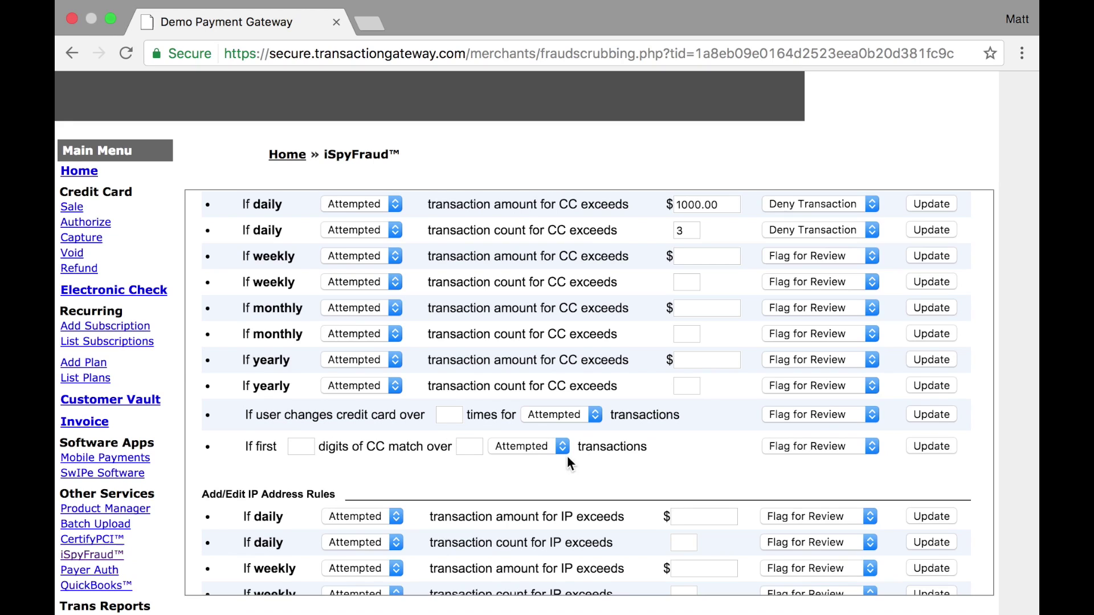
pyautogui.click(303, 448)
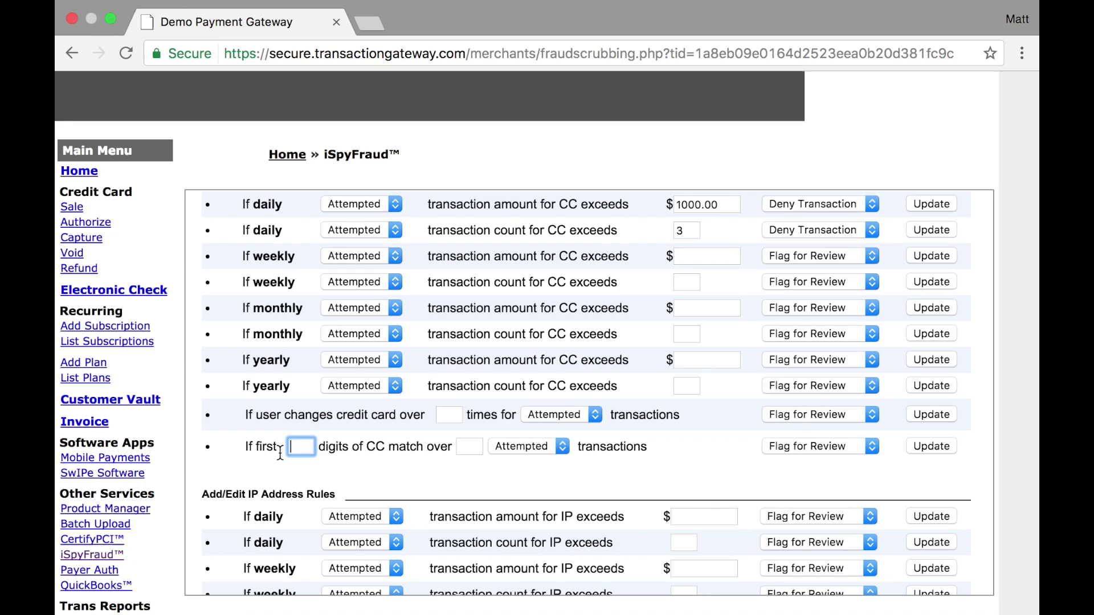
pyautogui.write('6')
pyautogui.click(471, 447)
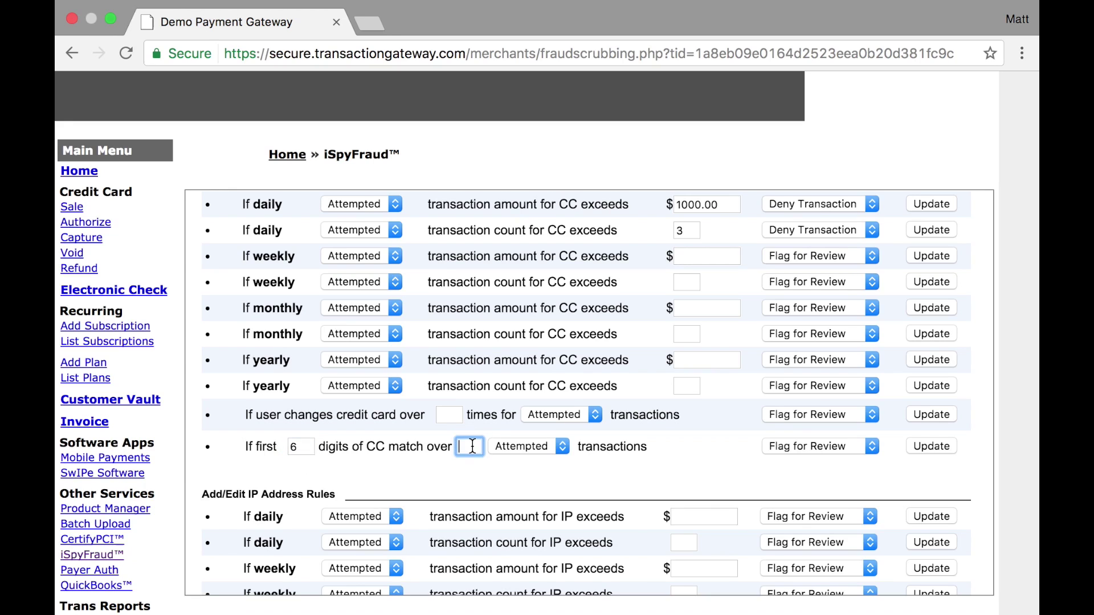
pyautogui.write('5')
pyautogui.click(837, 450)
pyautogui.click(839, 463)
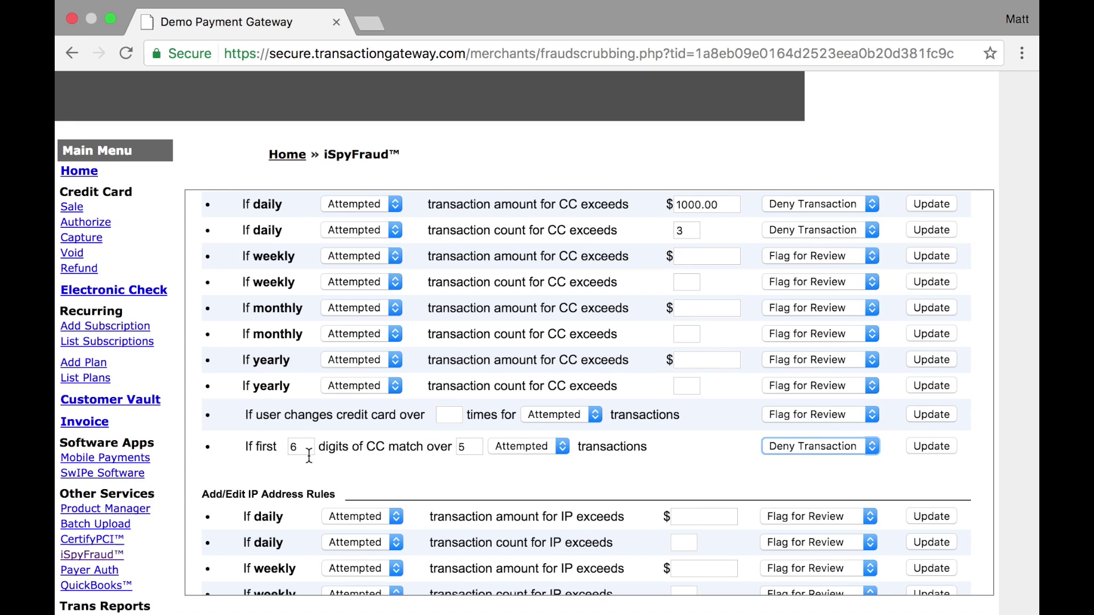
# Step: Set the daily IP address count limit to 5 with Deny Transaction and save
pyautogui.scroll(-2, 529, 468)
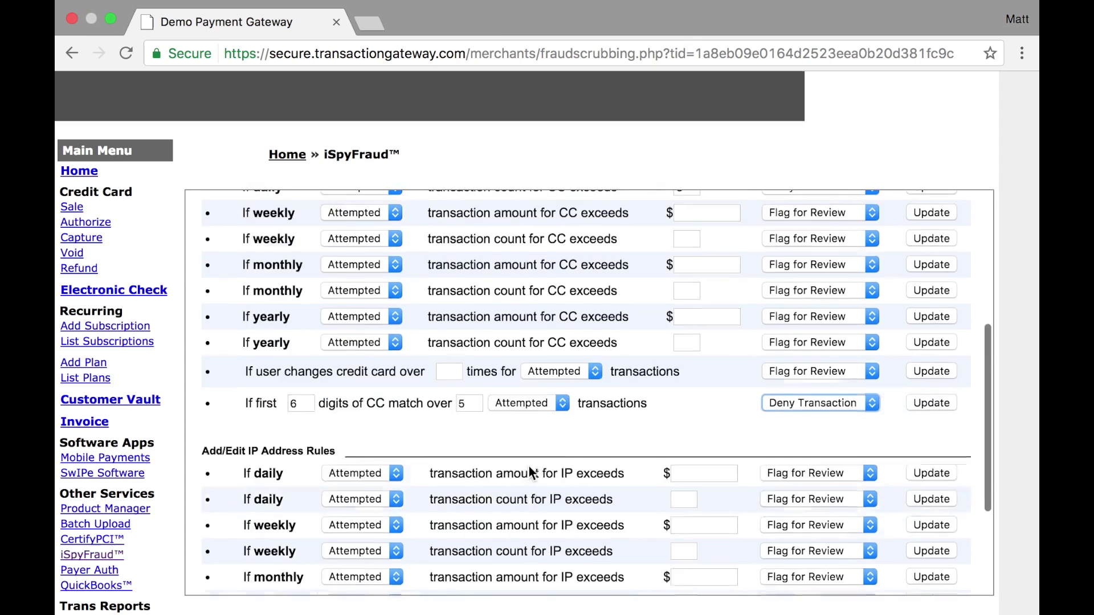
pyautogui.scroll(-5, 530, 468)
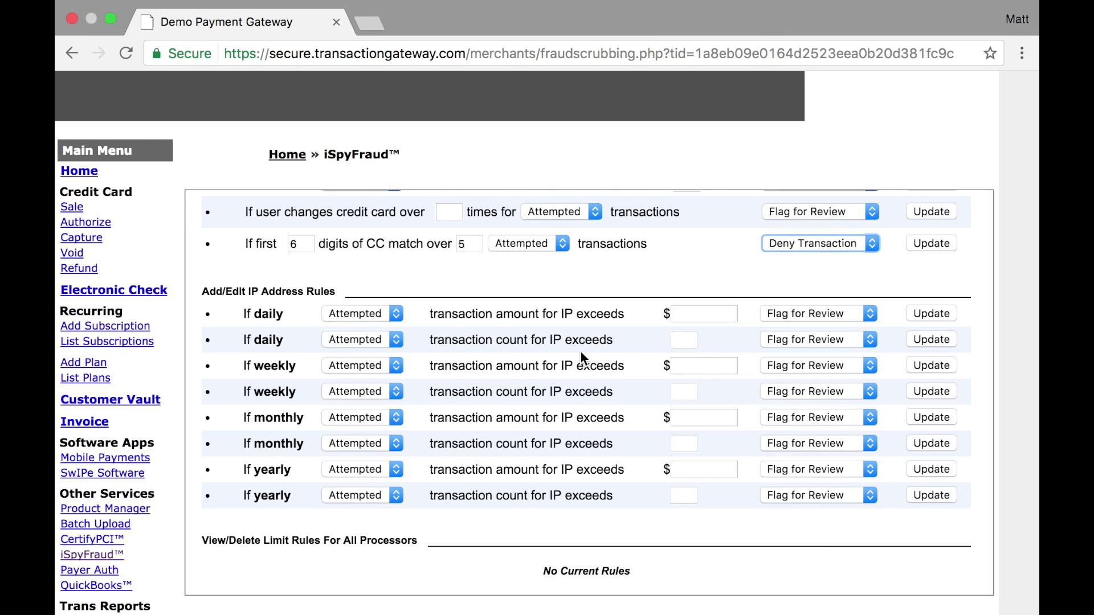
pyautogui.click(693, 343)
pyautogui.write('5')
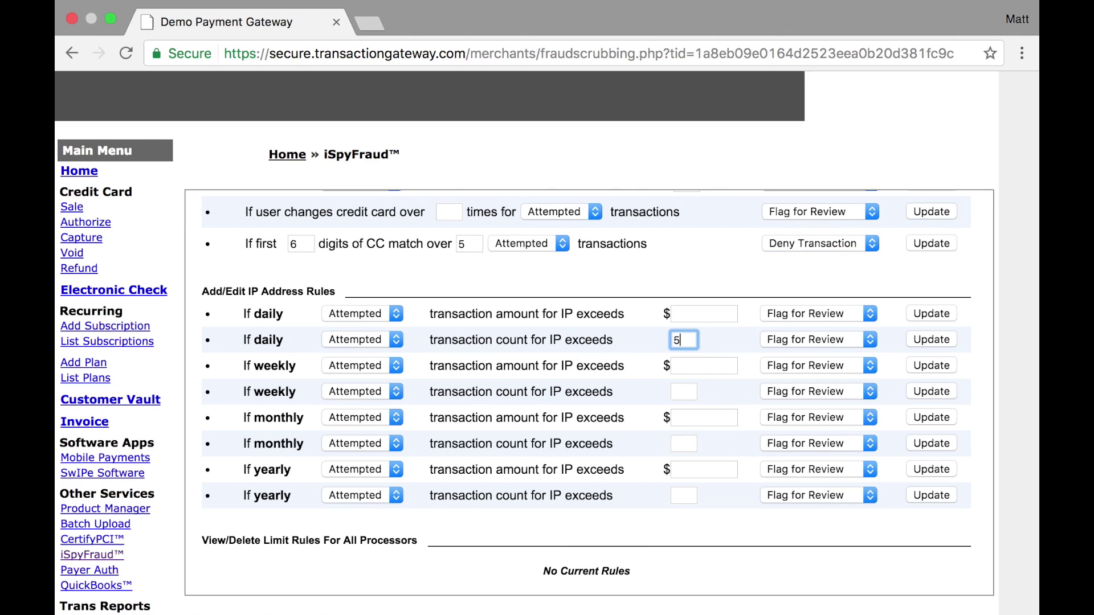
pyautogui.click(805, 341)
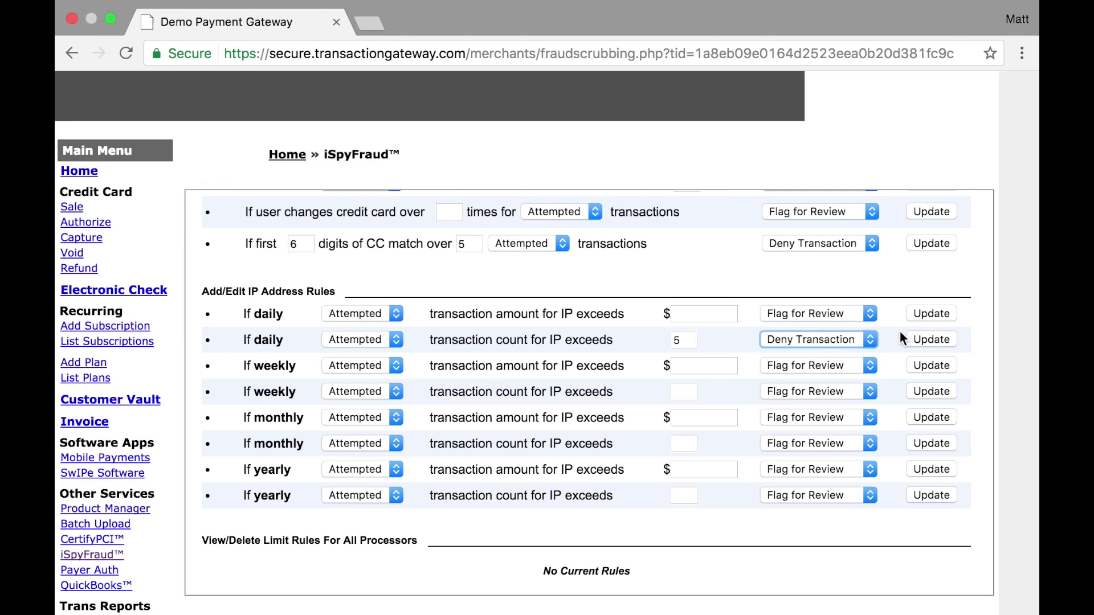
pyautogui.click(916, 340)
pyautogui.scroll(-10, 916, 341)
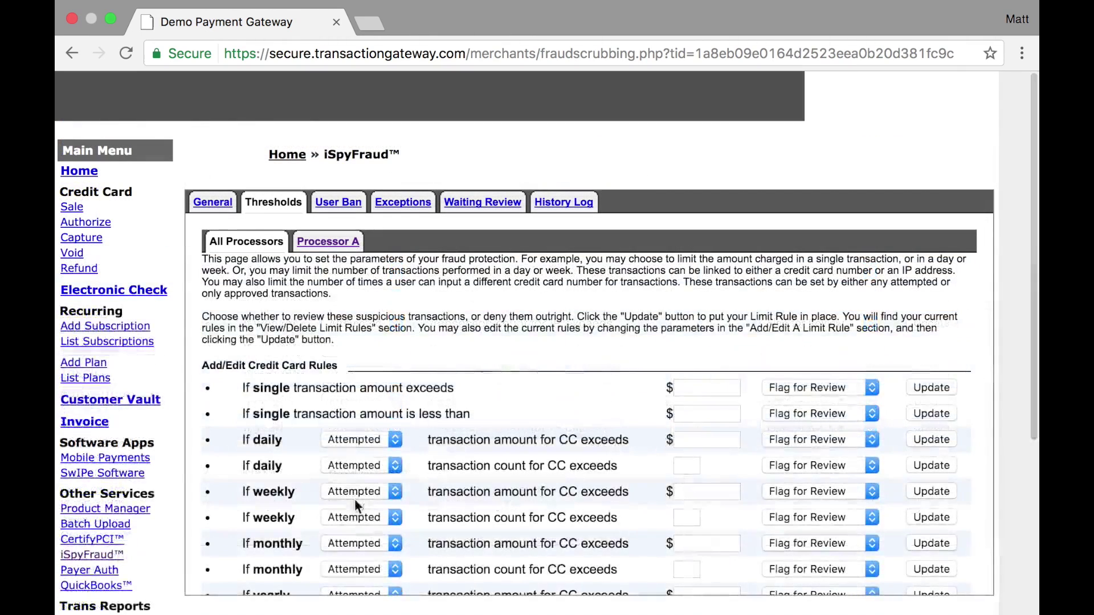
# Step: Switch to the User Ban tab and look over the ban days and description fields
pyautogui.click(339, 203)
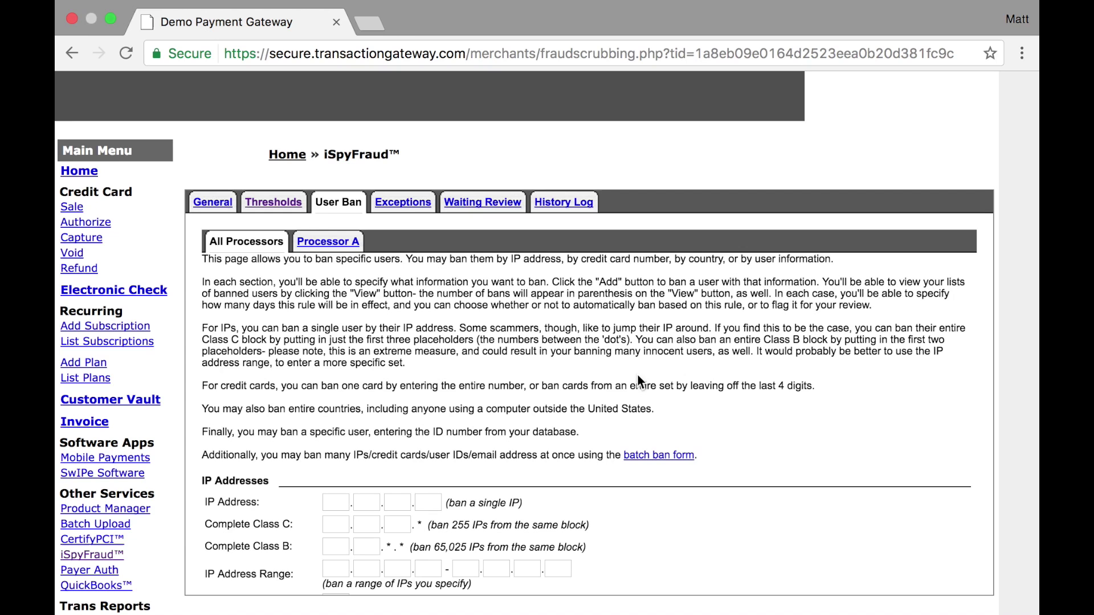
pyautogui.scroll(-5, 638, 375)
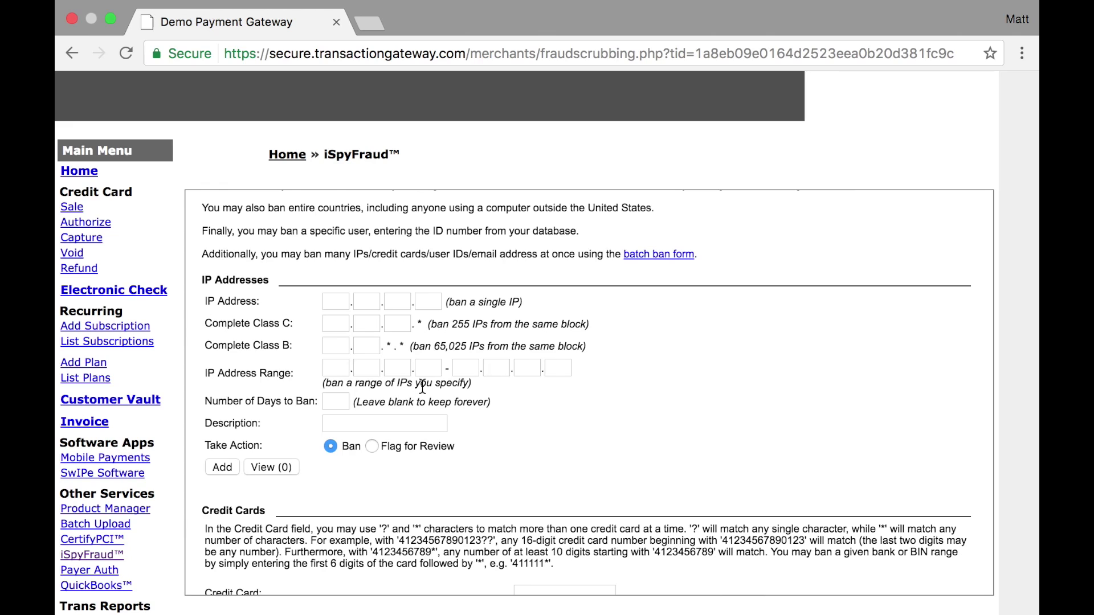
pyautogui.click(336, 401)
pyautogui.click(346, 425)
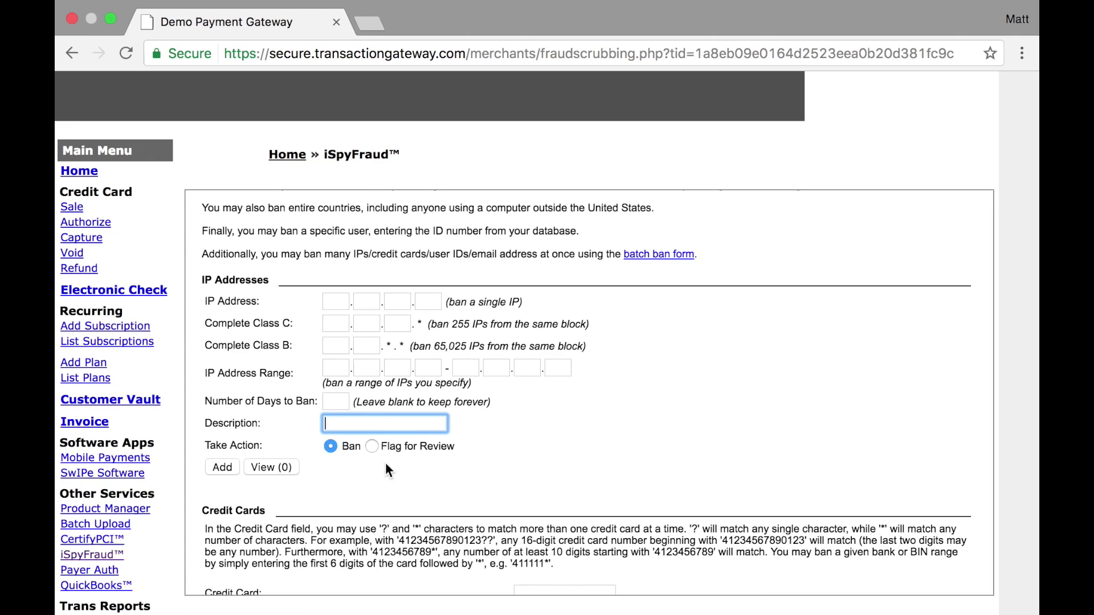
# Step: Add a 5-day ban on IP 192.168.1.1 described as 'Testing'
pyautogui.click(335, 302)
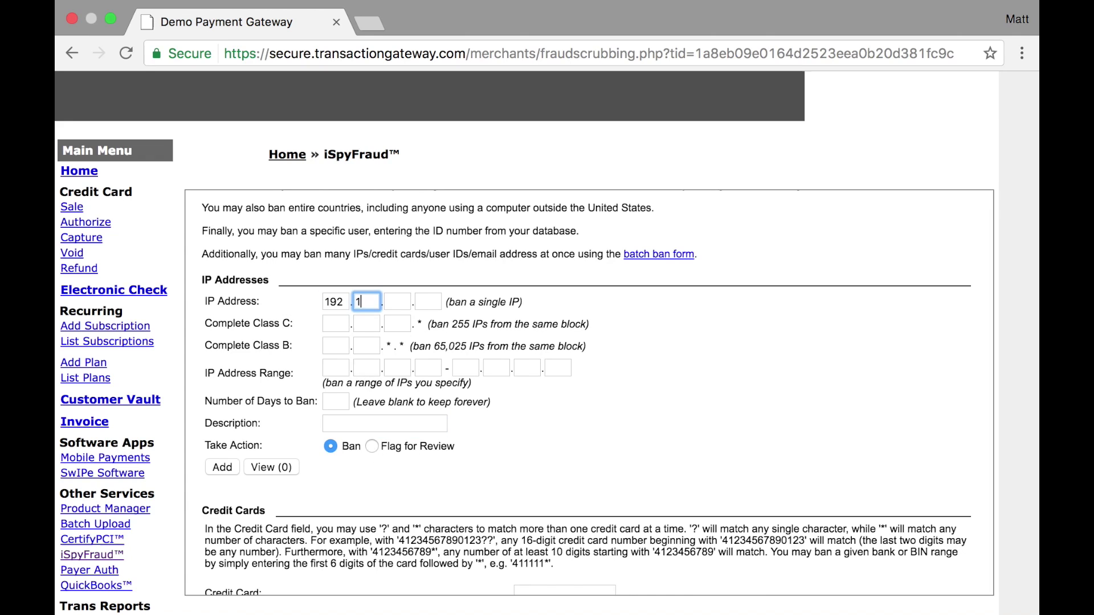
pyautogui.write('192.168.1.1.1')
pyautogui.click(336, 402)
pyautogui.write('5')
pyautogui.press('Tab')
pyautogui.write('Testing')
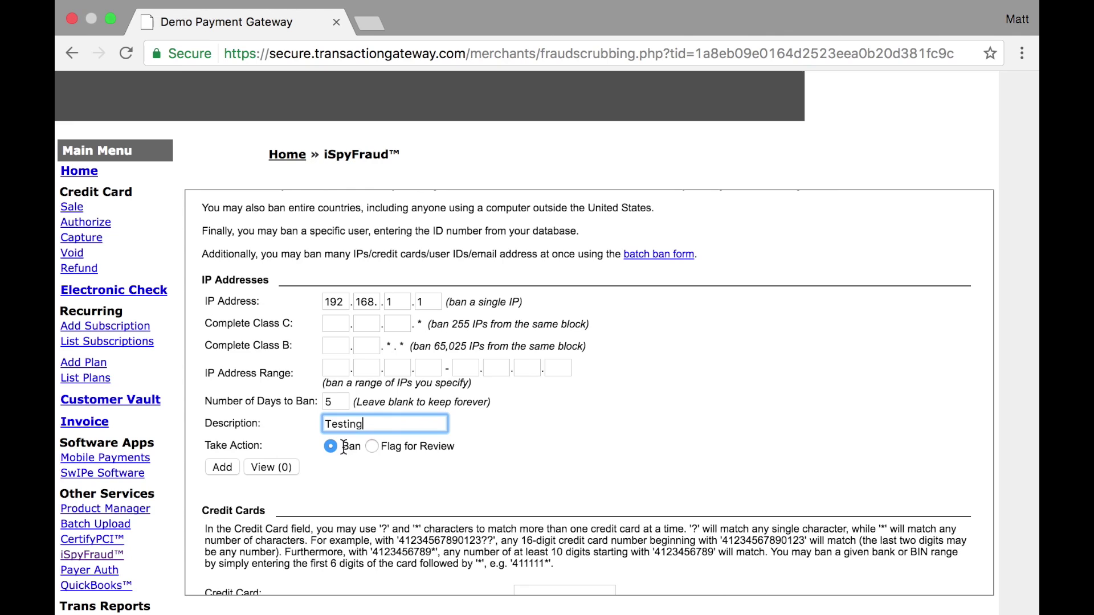
pyautogui.click(222, 468)
# Step: View the banned IP list and delete the 192.168.1.1 test ban
pyautogui.scroll(-5, 224, 468)
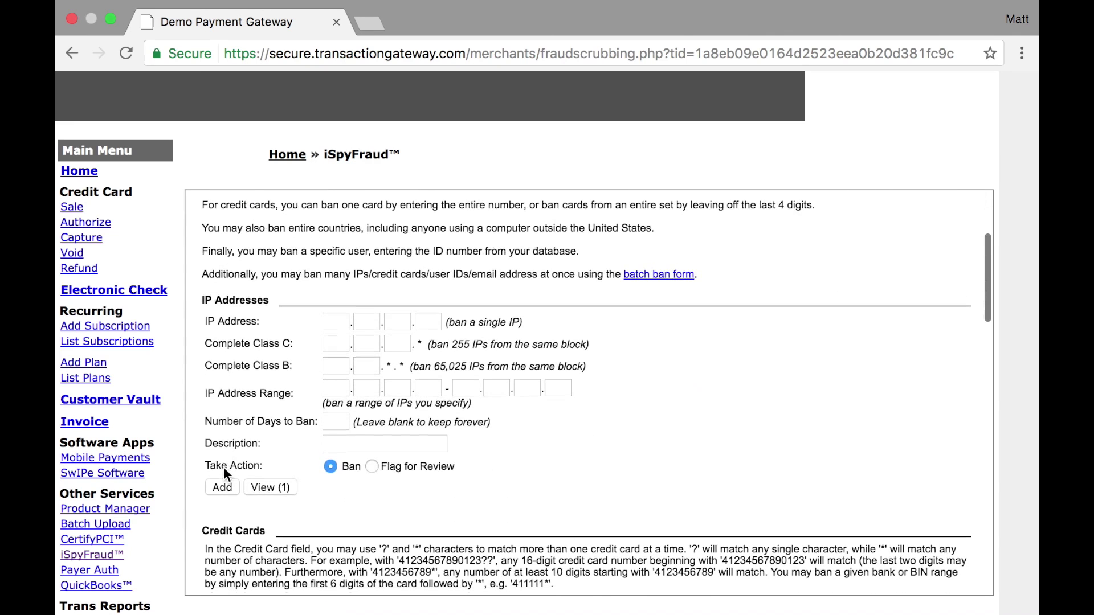
pyautogui.click(287, 492)
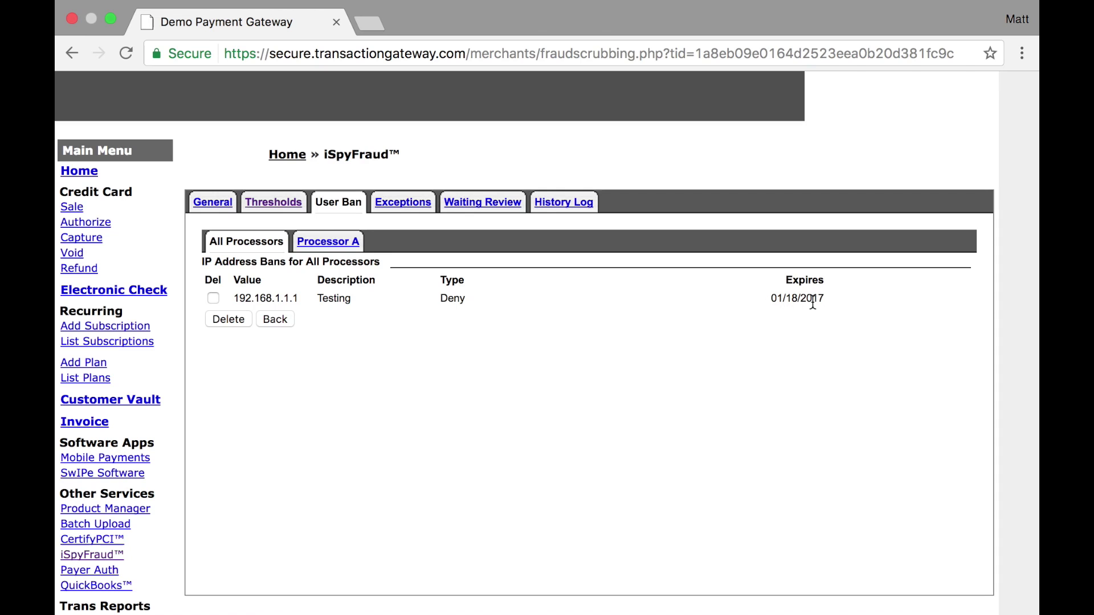
pyautogui.click(220, 314)
pyautogui.scroll(-1, 221, 314)
pyautogui.scroll(-3, 221, 313)
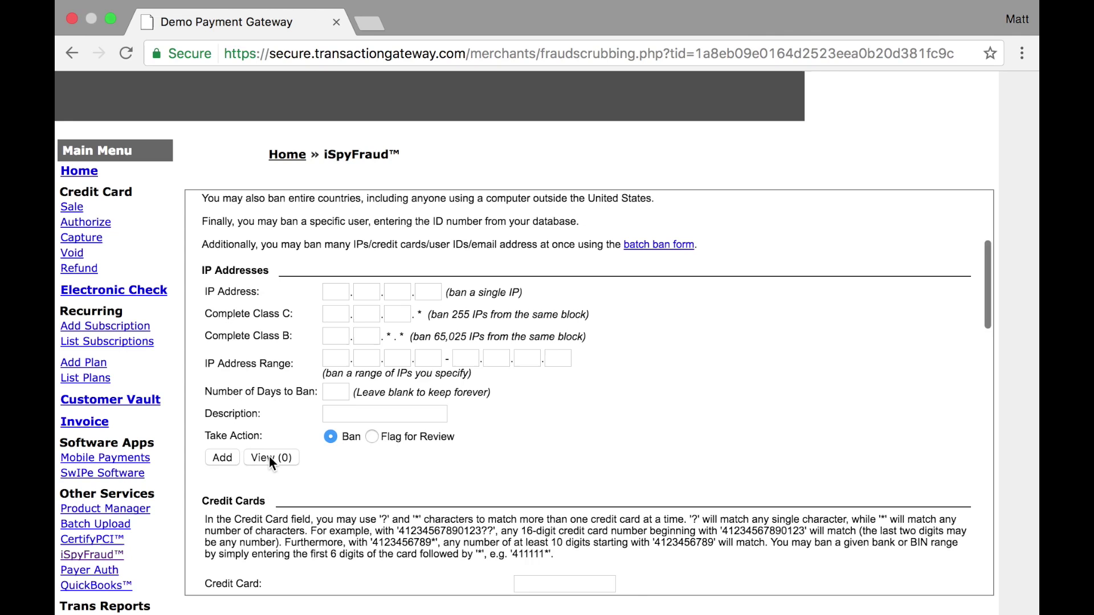
pyautogui.scroll(-5, 398, 451)
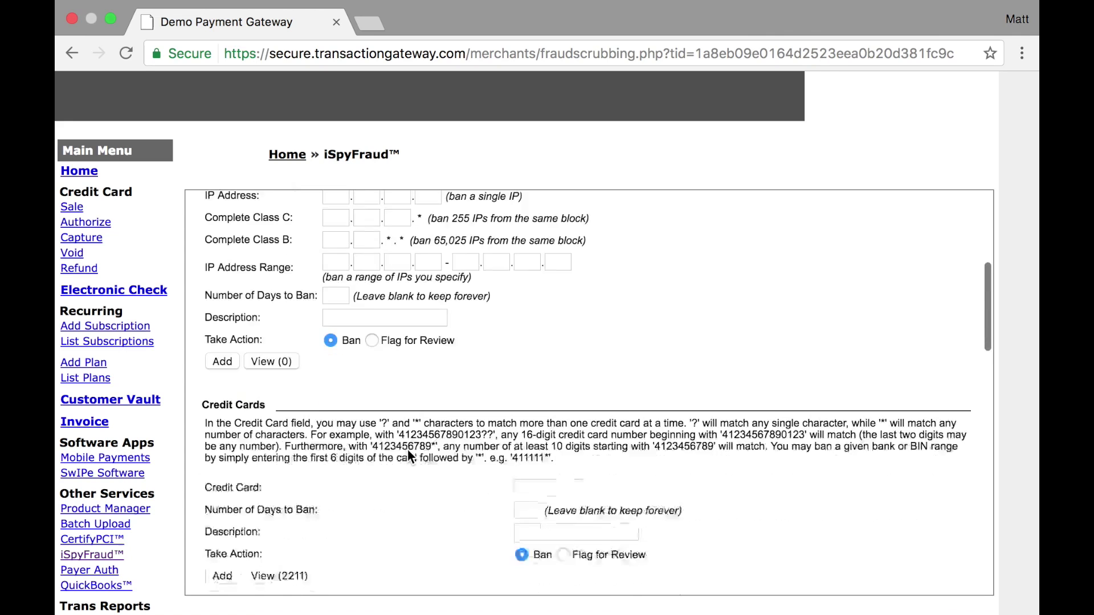
pyautogui.scroll(-4, 409, 450)
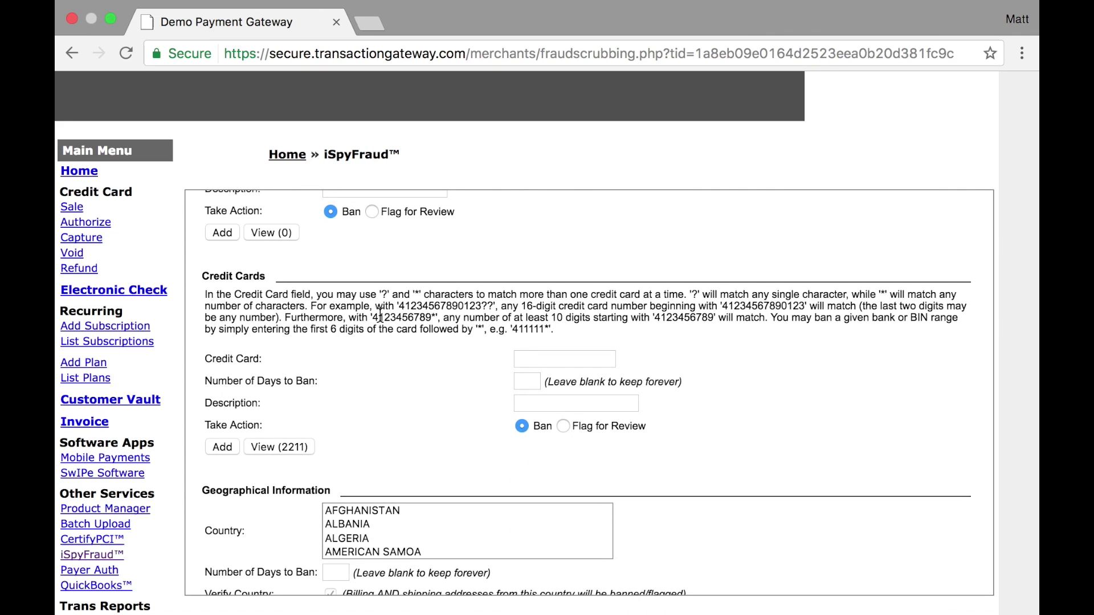
pyautogui.click(546, 353)
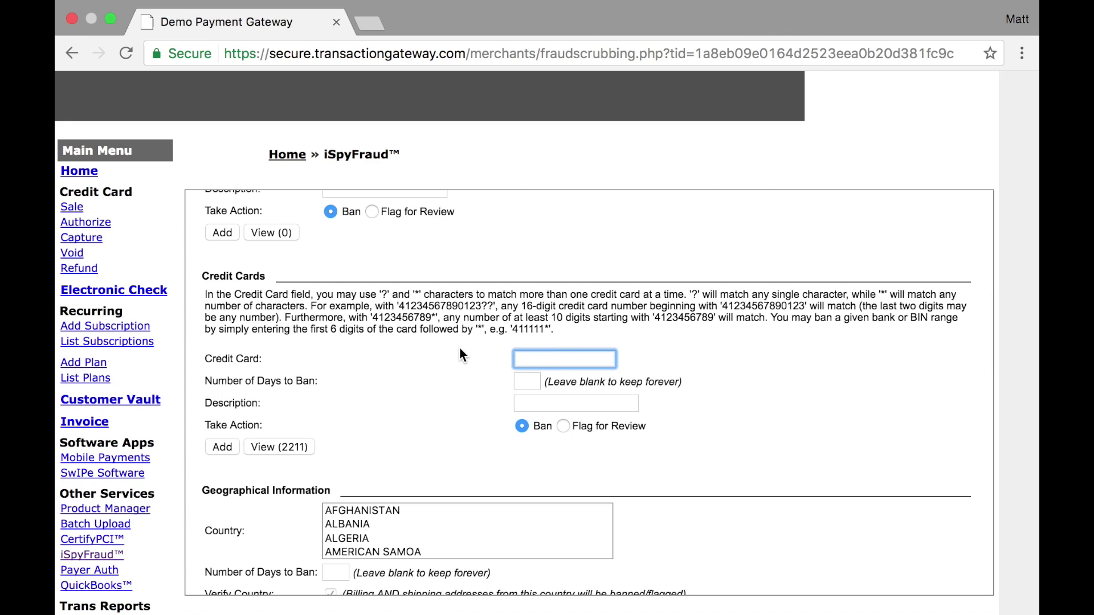
pyautogui.write('4111111111111111')
pyautogui.hotkey('ctrl', 'a')
pyautogui.press('BackSpace')
pyautogui.write('4')
pyautogui.write('11111*')
pyautogui.moveTo(518, 360)
pyautogui.mouseDown()
pyautogui.moveTo(550, 360)
pyautogui.moveTo(511, 365)
pyautogui.mouseUp()
pyautogui.press('BackSpace')
pyautogui.write('*1234')
pyautogui.write('*')
pyautogui.click(267, 451)
pyautogui.scroll(-5, 267, 449)
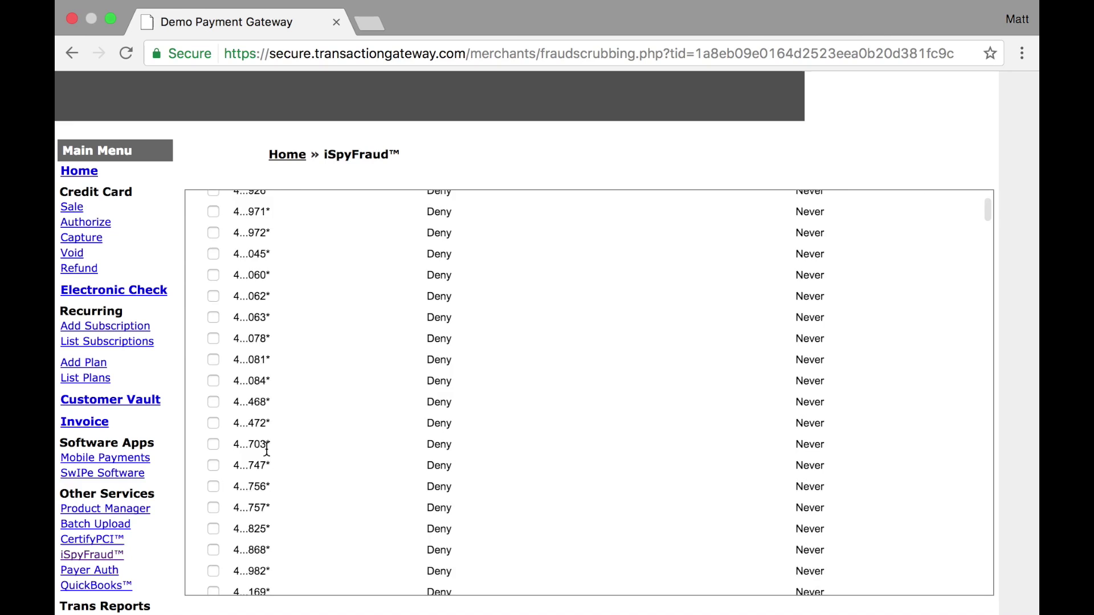
pyautogui.scroll(-5, 267, 449)
pyautogui.scroll(10, 267, 449)
pyautogui.press('super+bracketleft')
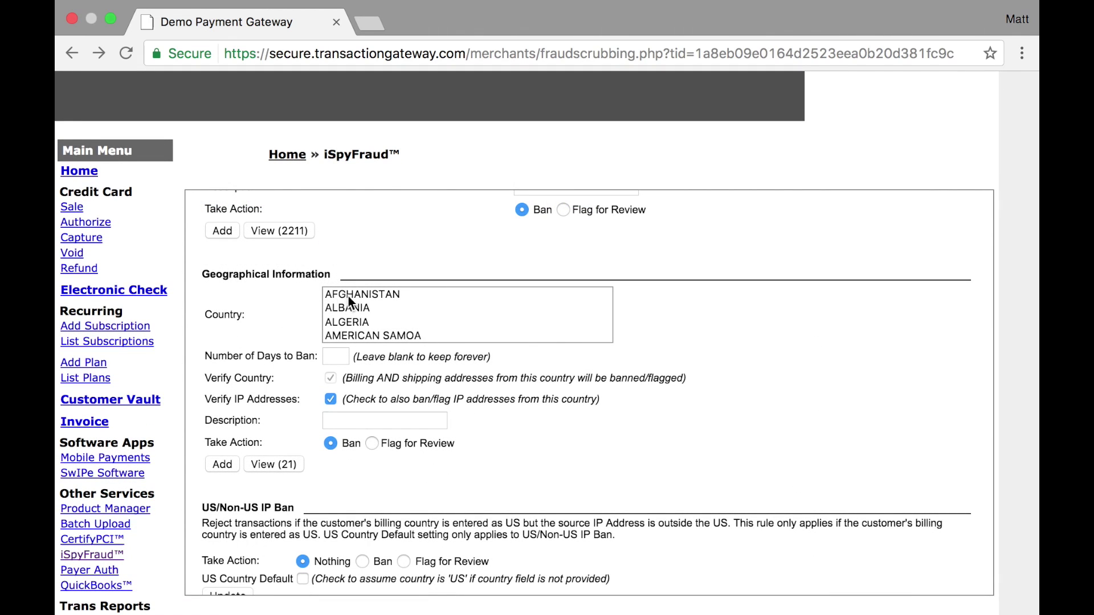
pyautogui.scroll(-4, 385, 320)
pyautogui.scroll(-3, 385, 319)
pyautogui.scroll(-2, 385, 320)
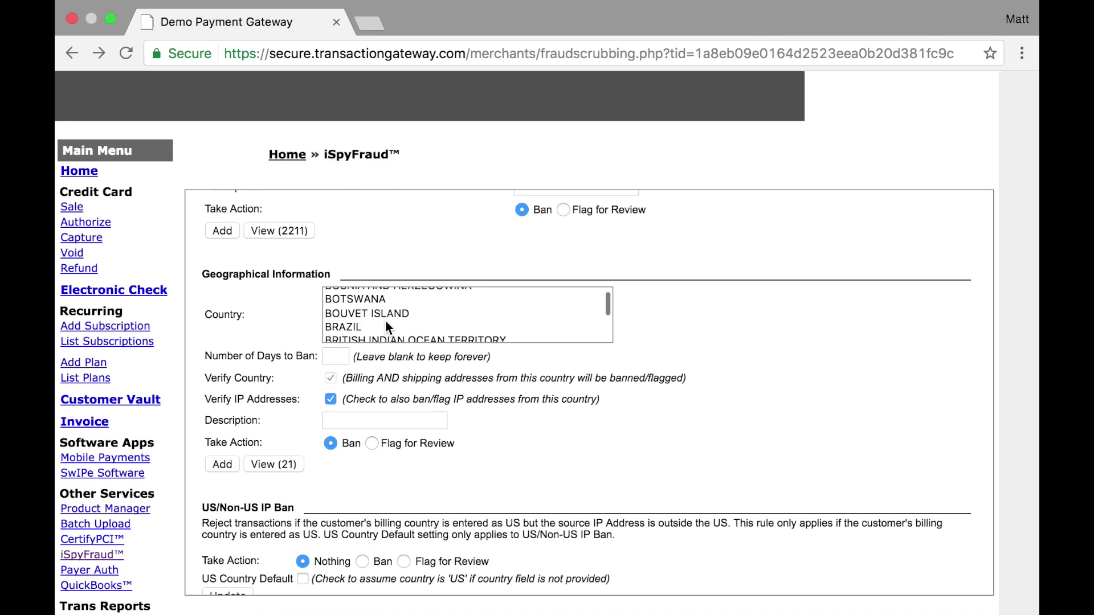
pyautogui.scroll(-3, 386, 320)
pyautogui.scroll(-3, 386, 319)
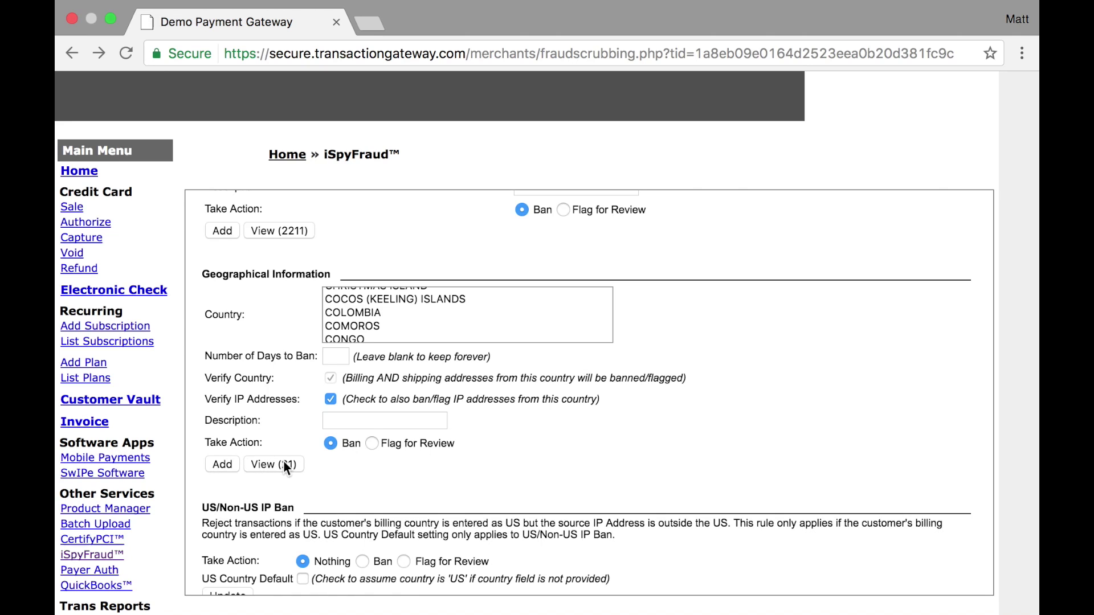
pyautogui.scroll(-4, 321, 472)
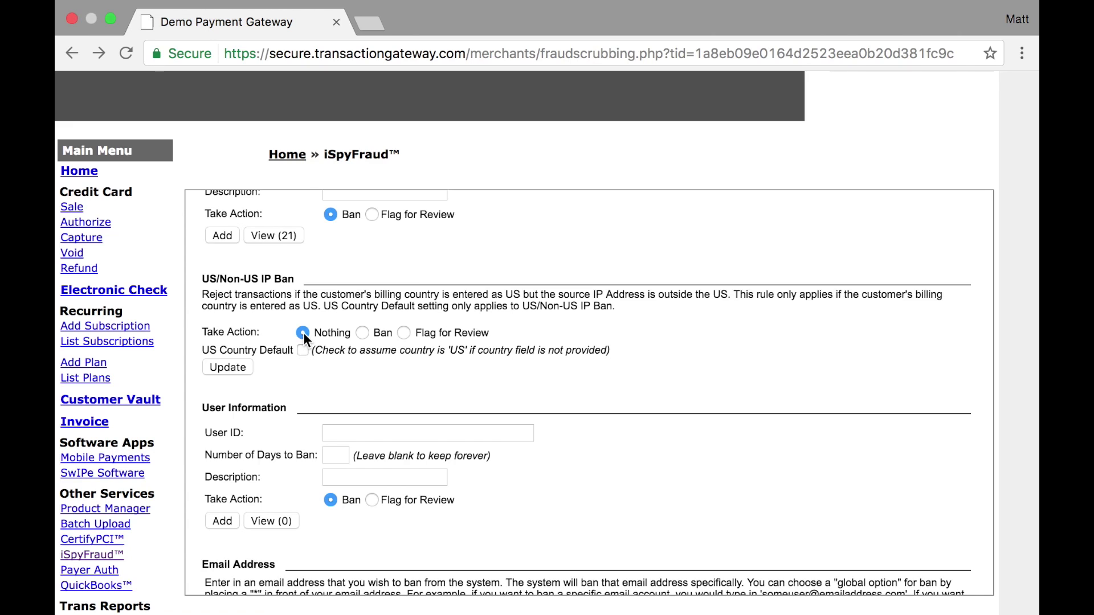
# Step: Set the US/Non-US IP Ban to Ban and save the setting
pyautogui.click(363, 334)
pyautogui.click(404, 333)
pyautogui.click(363, 333)
pyautogui.click(233, 365)
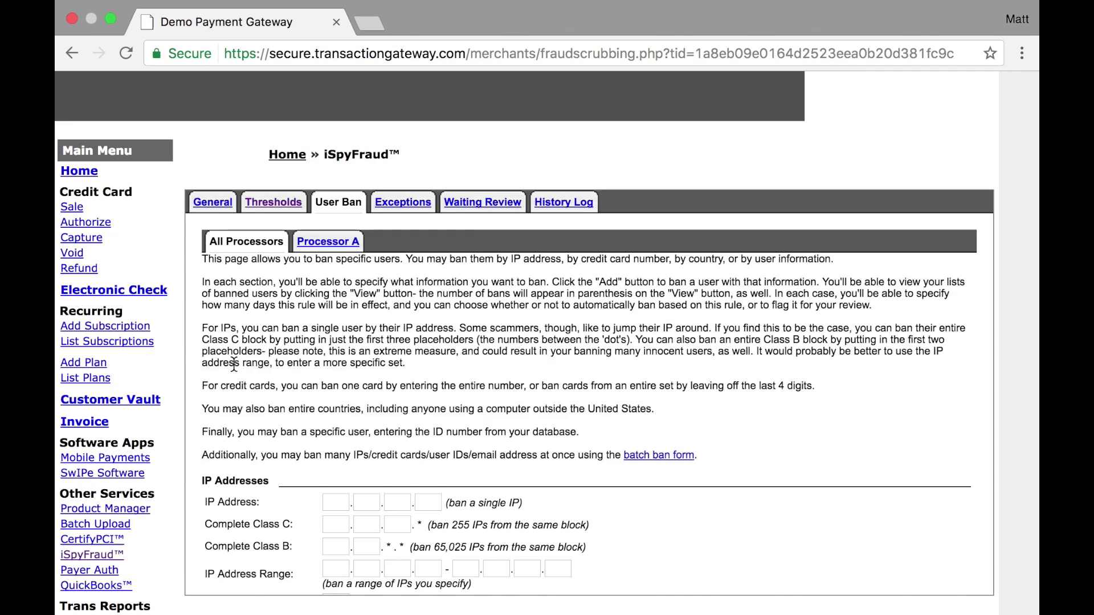
pyautogui.scroll(-10, 266, 363)
pyautogui.scroll(-10, 266, 362)
pyautogui.scroll(-2, 266, 363)
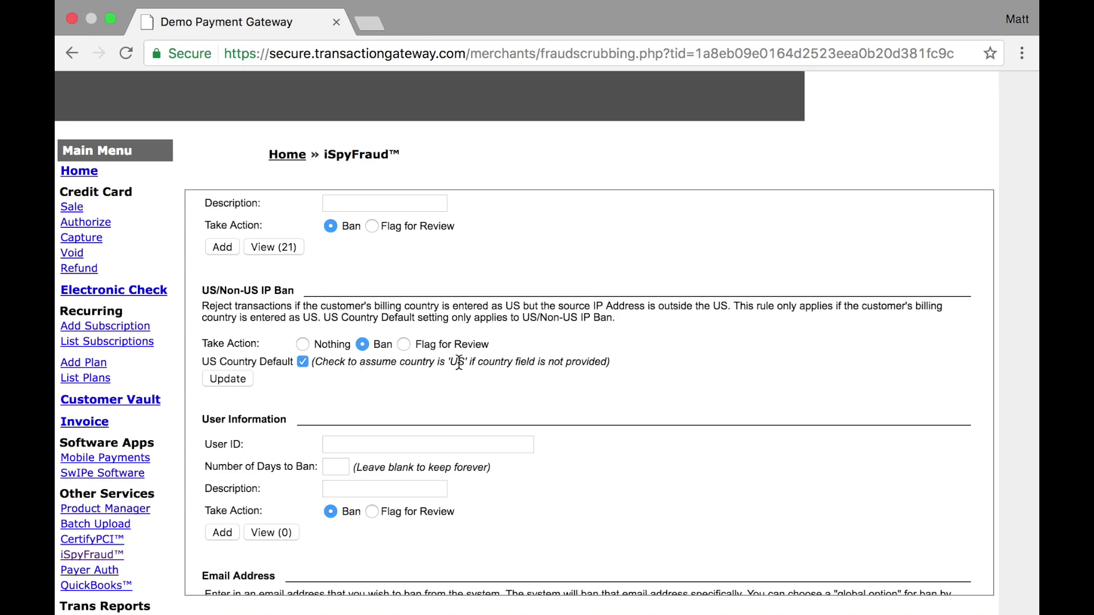
pyautogui.scroll(-5, 460, 362)
pyautogui.scroll(-3, 459, 363)
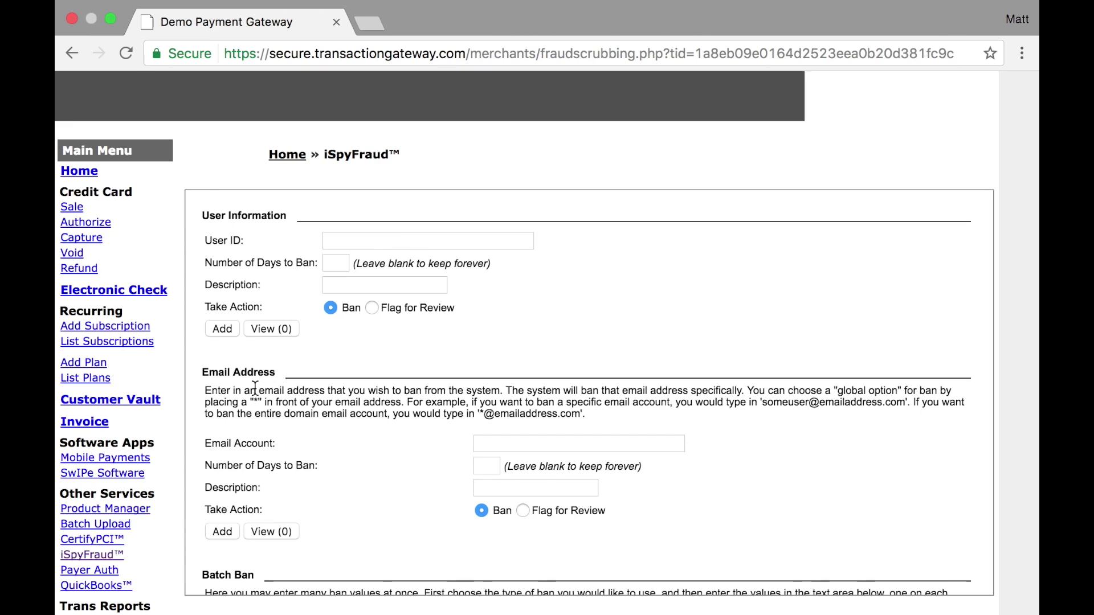
pyautogui.click(518, 440)
pyautogui.write('test@example.com')
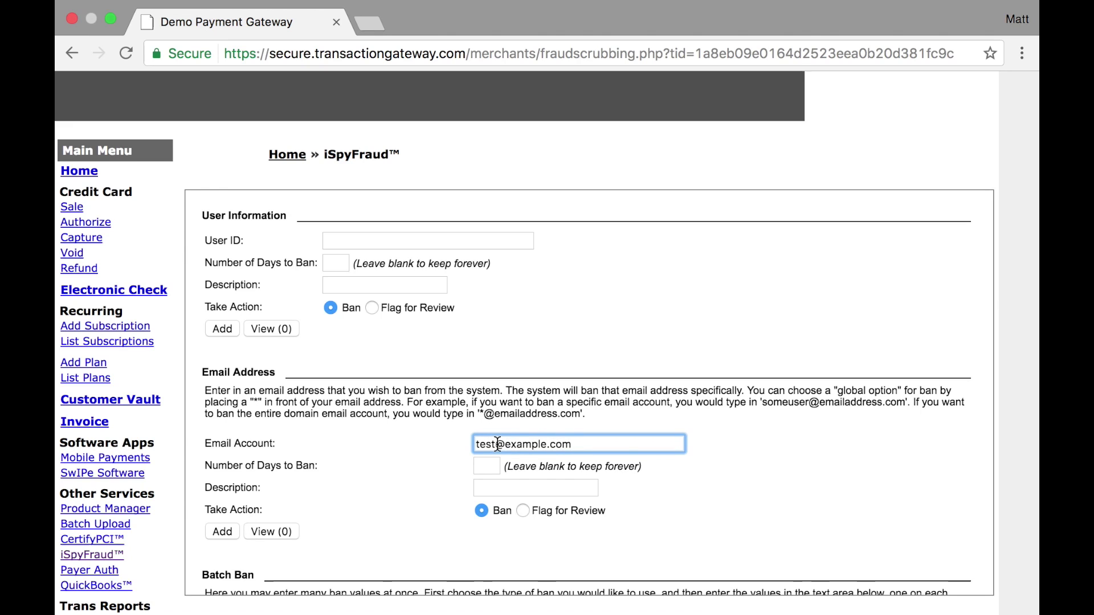
pyautogui.moveTo(497, 443); pyautogui.dragTo(468, 445)
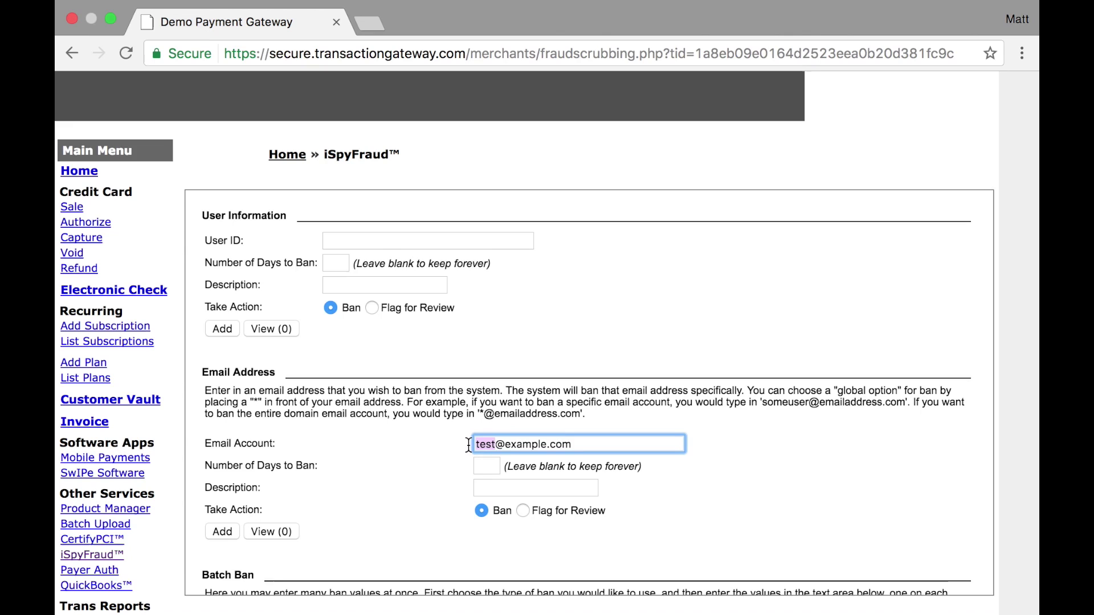
pyautogui.write('*')
pyautogui.scroll(-6, 428, 466)
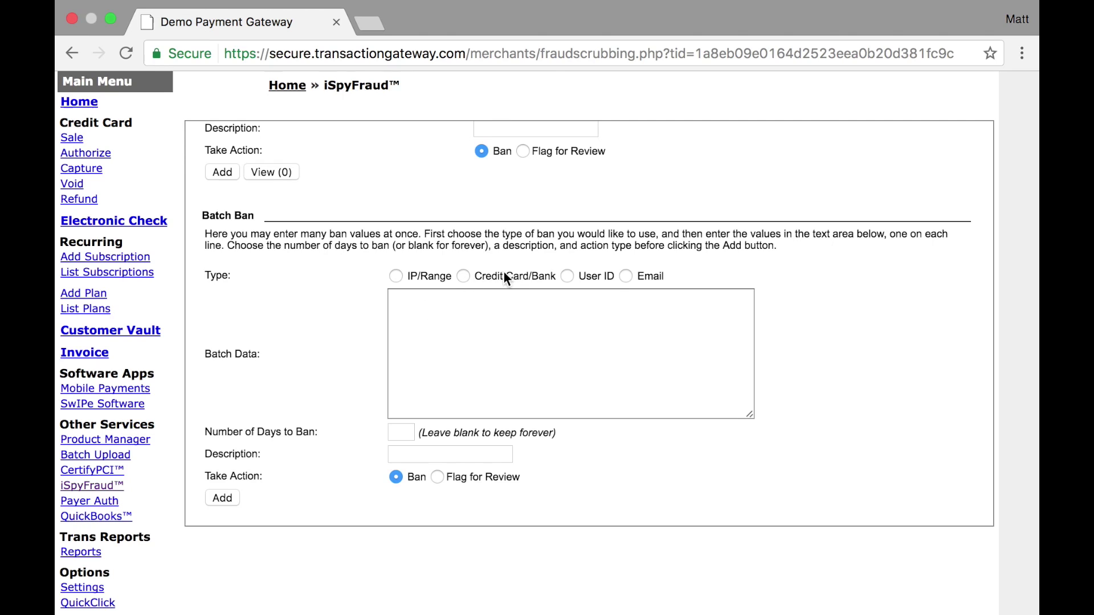
# Step: Batch-ban four test card numbers (4111…, 5431…, 6011…, 3411…) with description 'test'
pyautogui.click(463, 277)
pyautogui.click(431, 308)
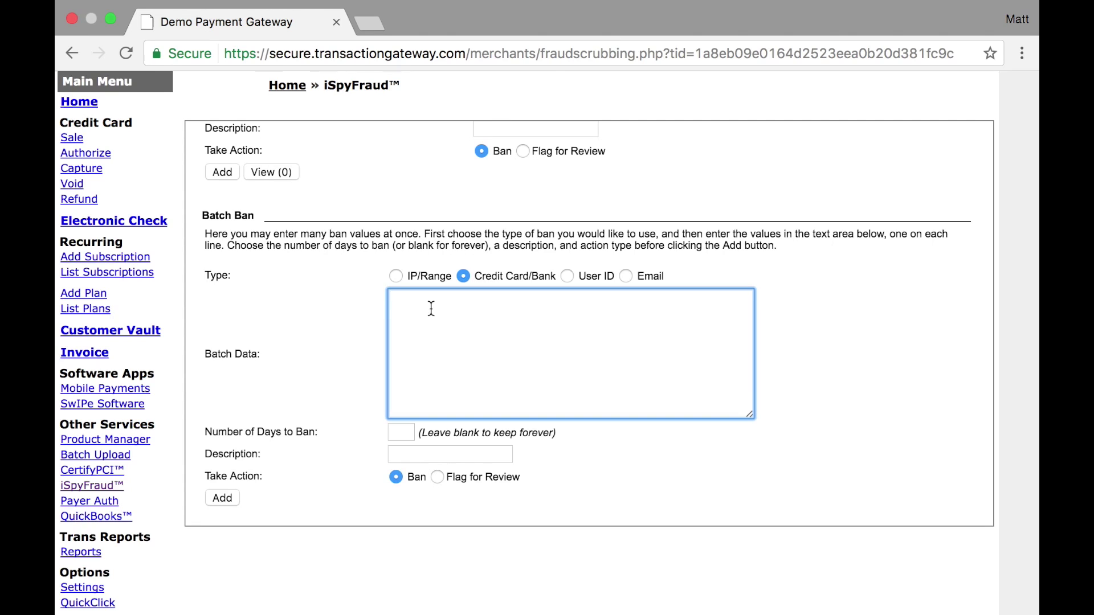
pyautogui.write('4111111111111111 5431111111111111 6011601160116611 341111111111111')
pyautogui.click(402, 434)
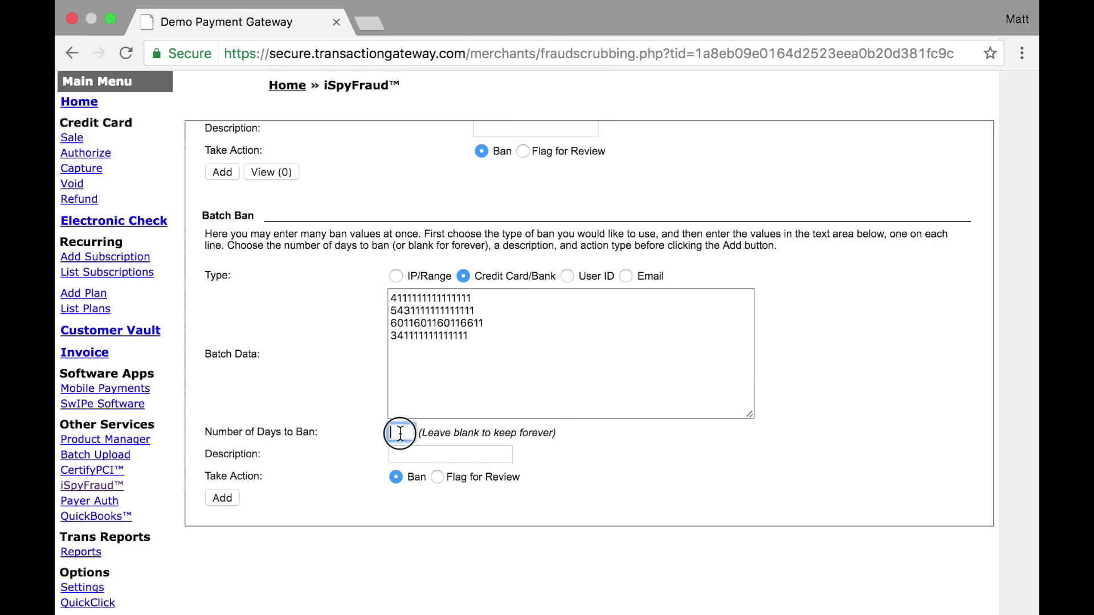
pyautogui.click(414, 454)
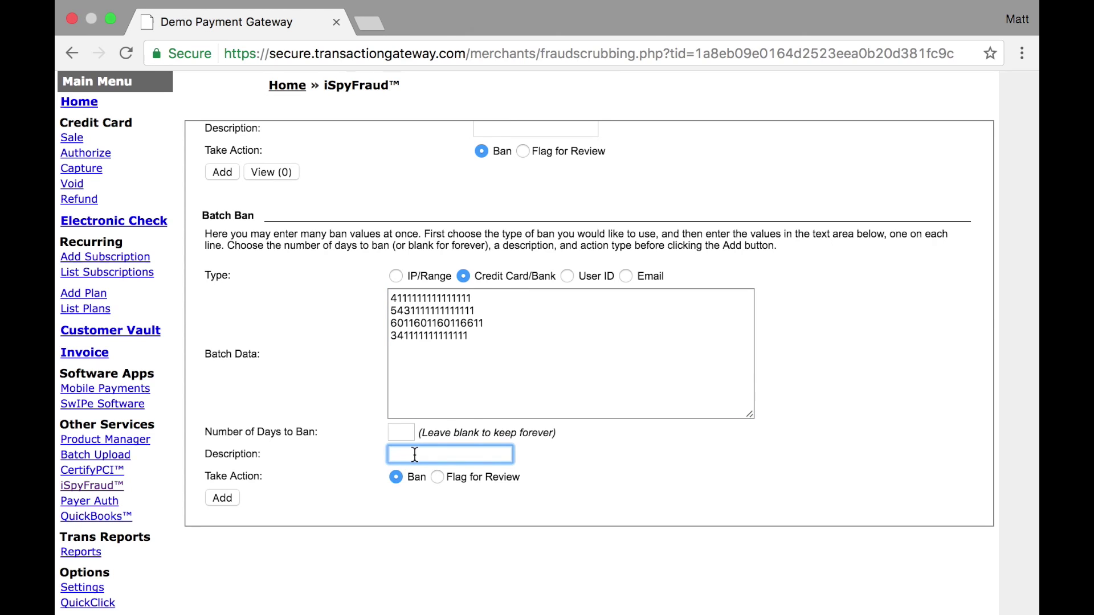
pyautogui.write('test')
pyautogui.click(220, 497)
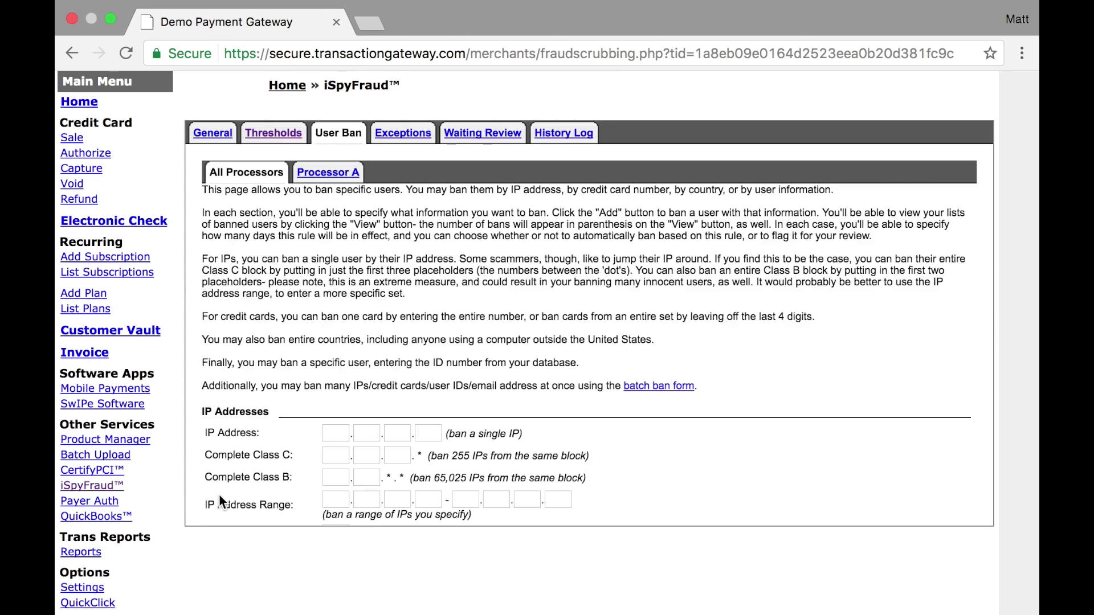
pyautogui.scroll(-5, 282, 443)
pyautogui.scroll(-3, 283, 444)
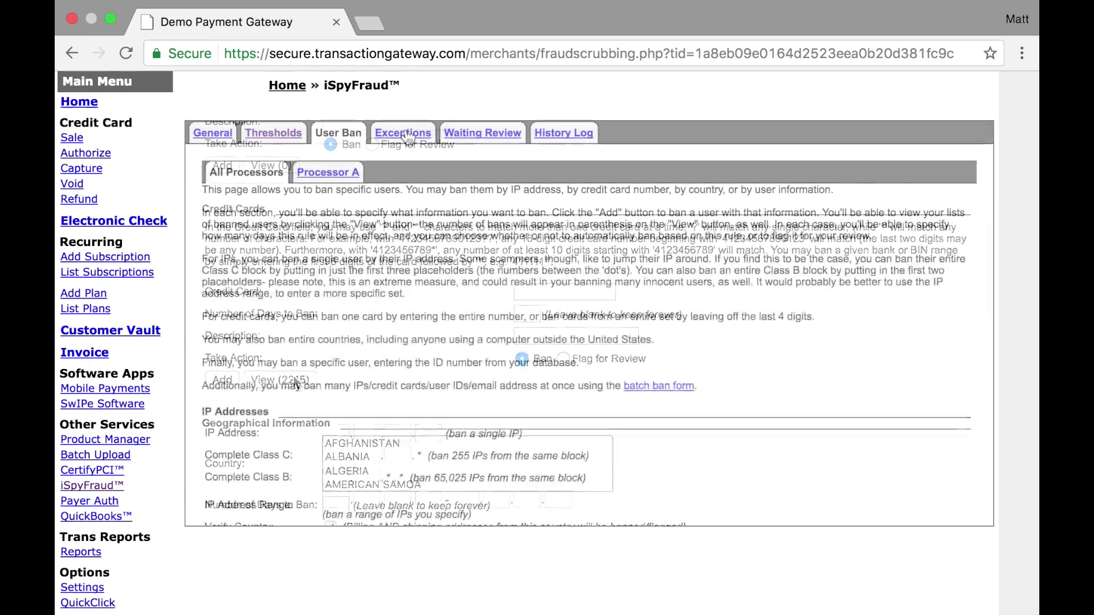
# Step: Browse the Exceptions page's IP, card, user, email and batch white lists
pyautogui.click(405, 134)
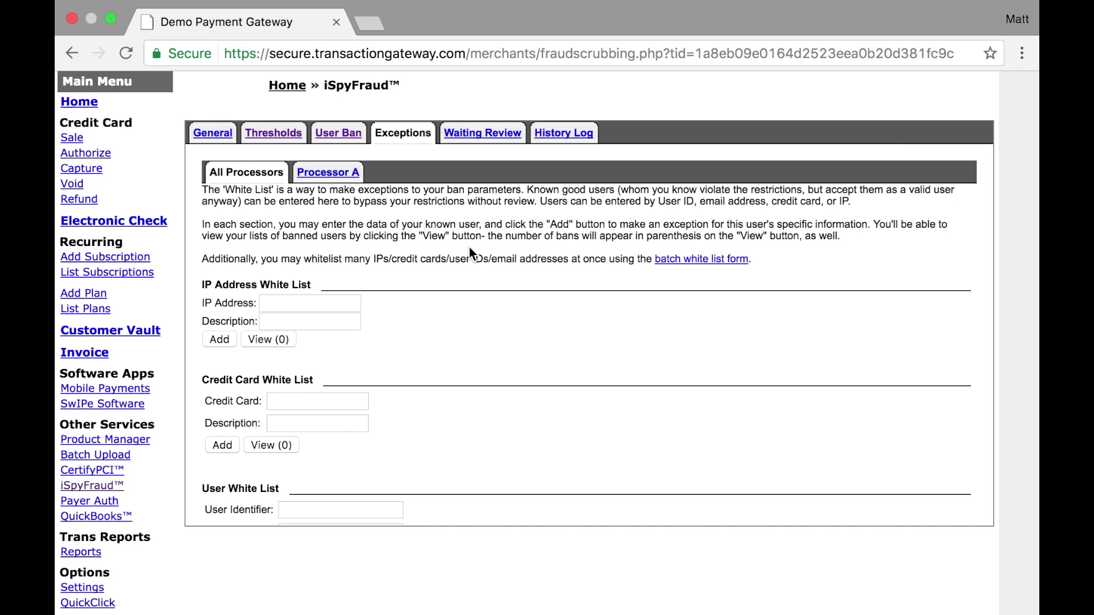
pyautogui.scroll(-5, 469, 245)
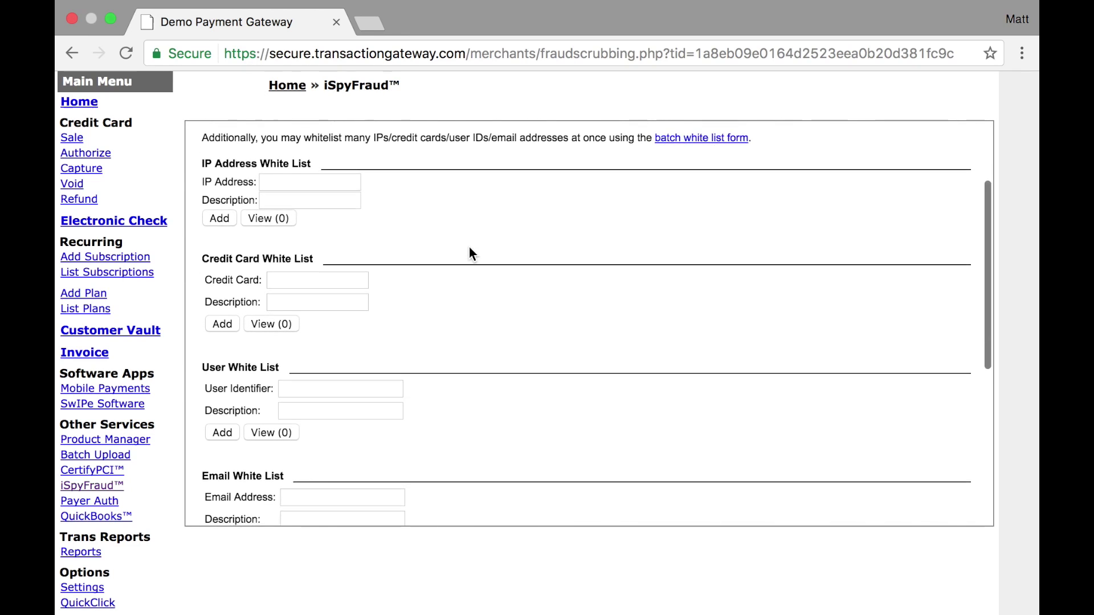
pyautogui.scroll(-1, 469, 249)
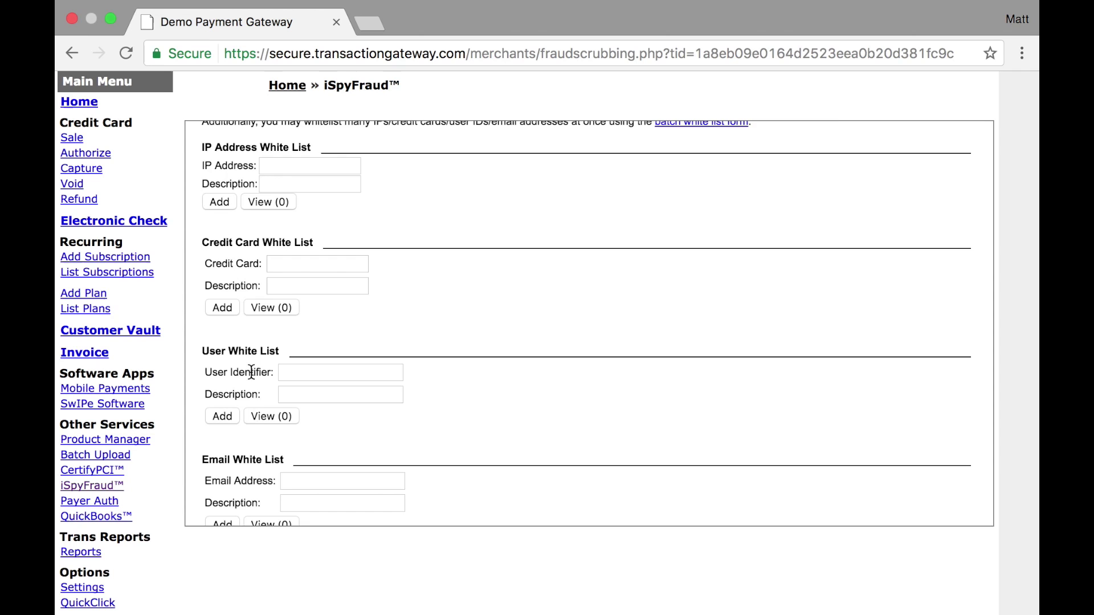
pyautogui.scroll(-5, 241, 472)
pyautogui.scroll(-1, 241, 473)
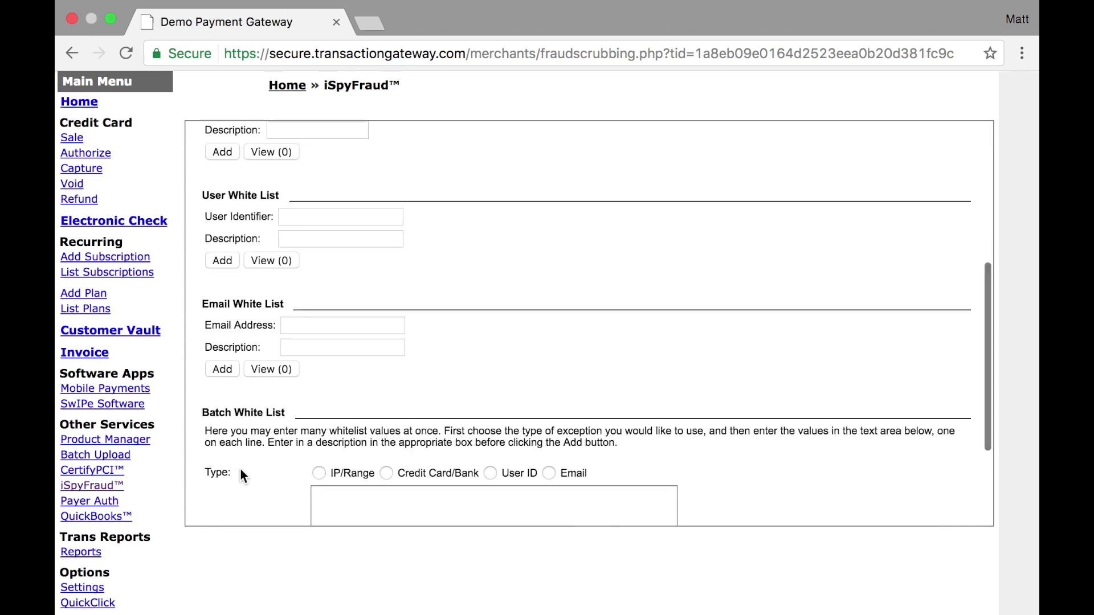
pyautogui.scroll(-4, 241, 473)
pyautogui.scroll(10, 278, 349)
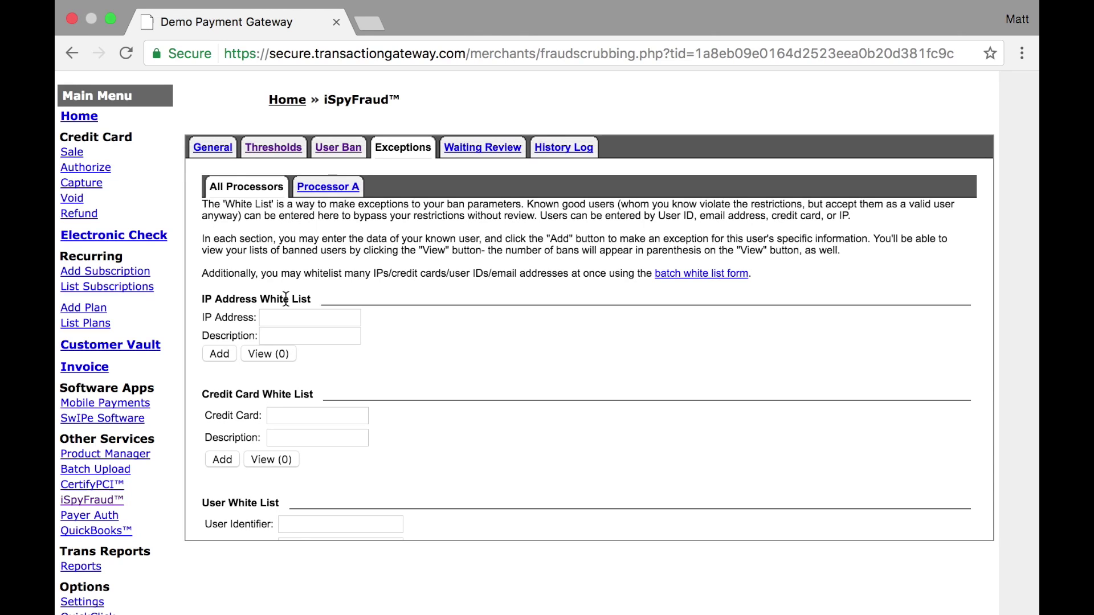
# Step: Whitelist IP 324.542.7776.3 and confirm it appears in the white list
pyautogui.click(274, 315)
pyautogui.write('324.542.7')
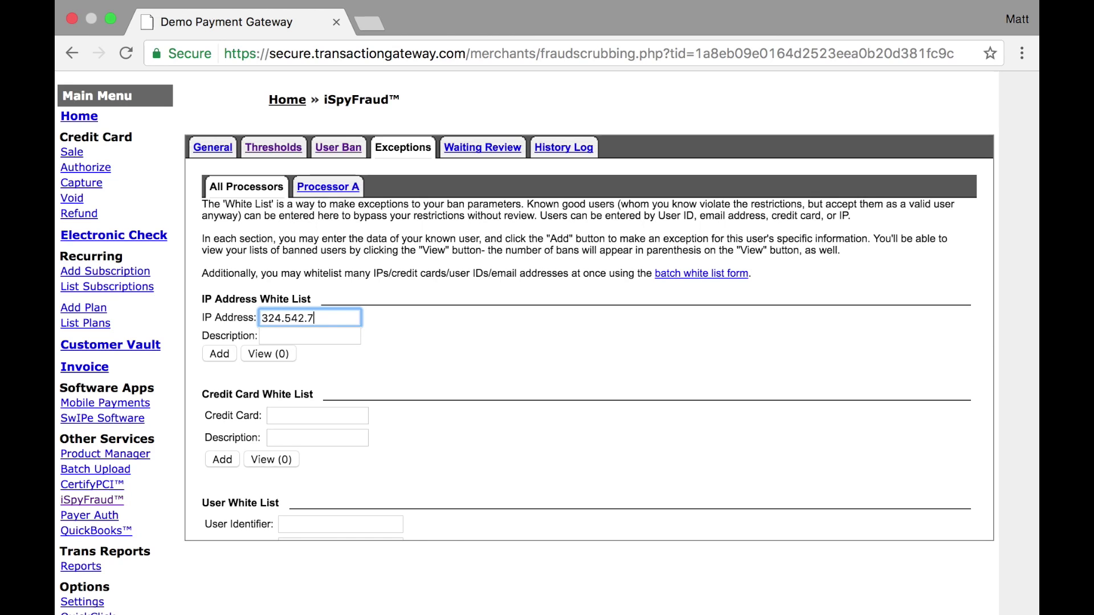
pyautogui.write('776.3')
pyautogui.click(218, 355)
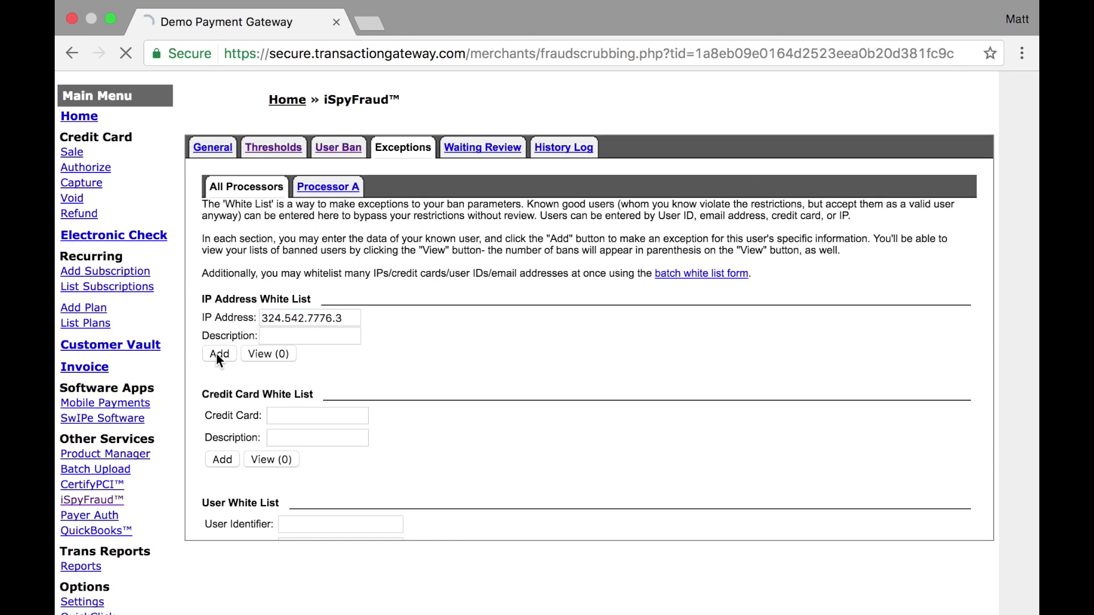
pyautogui.click(260, 356)
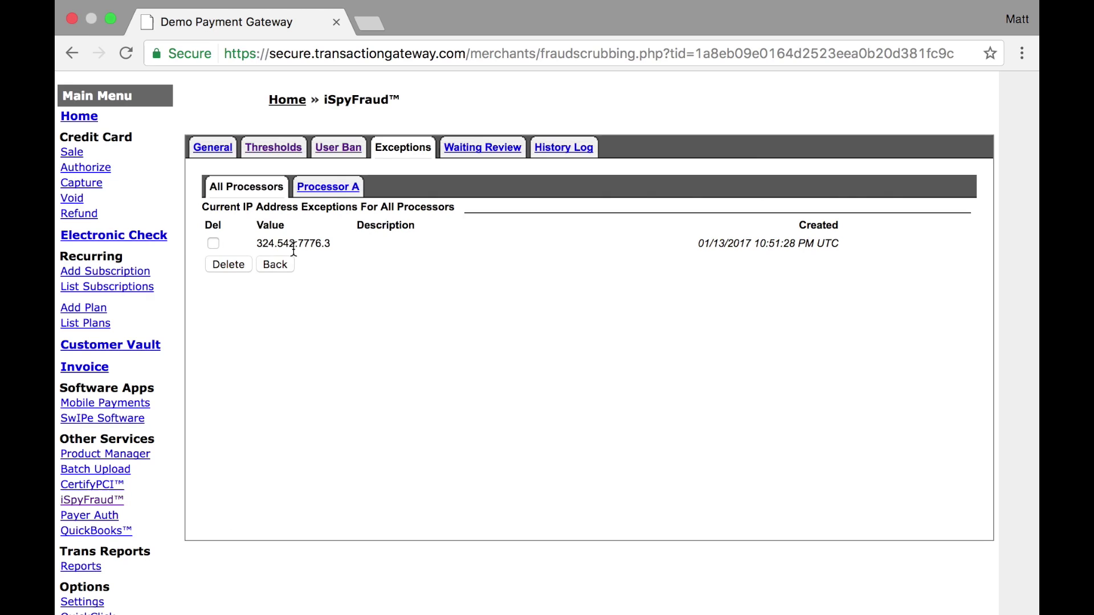
pyautogui.moveTo(256, 243); pyautogui.dragTo(328, 243)
pyautogui.click(225, 268)
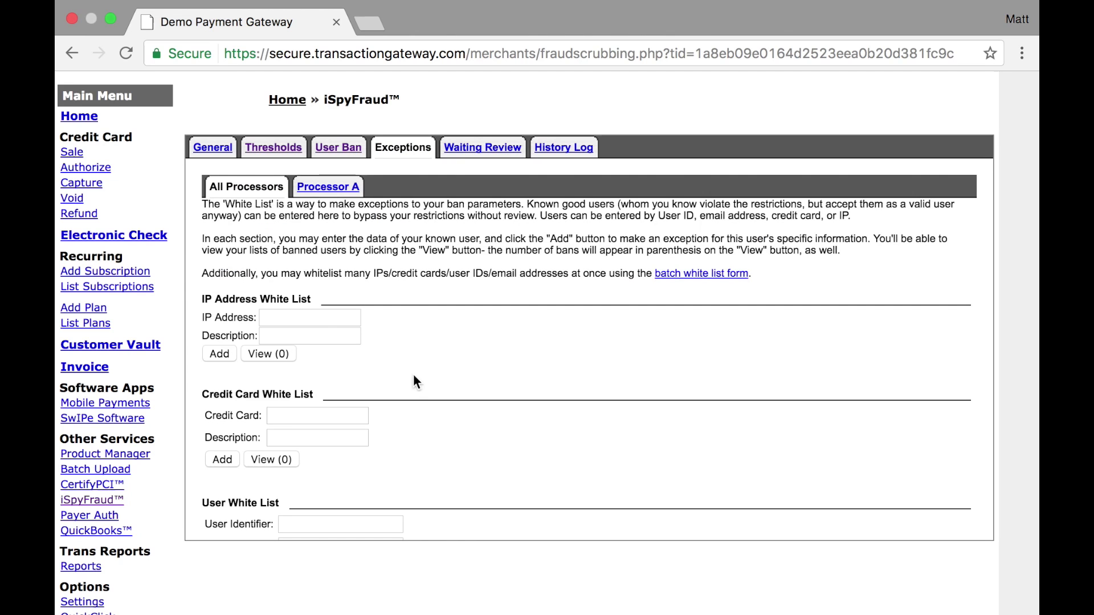
# Step: Check the Waiting Review page, which shows no transactions awaiting review
pyautogui.scroll(-2, 335, 415)
pyautogui.scroll(-5, 335, 414)
pyautogui.scroll(-1, 337, 419)
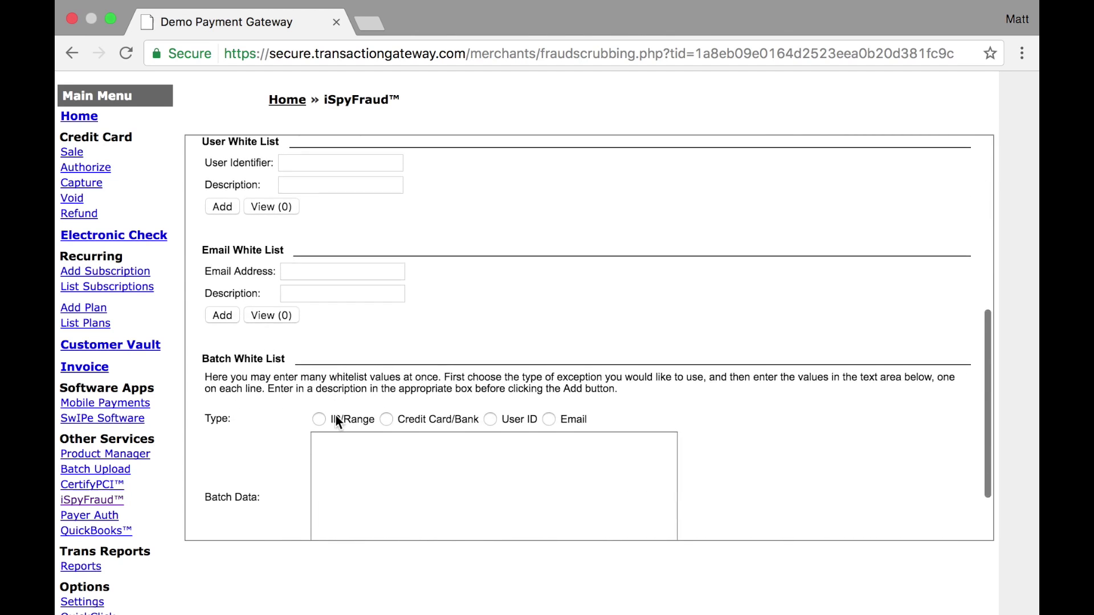
pyautogui.scroll(5, 337, 419)
pyautogui.scroll(3, 336, 419)
pyautogui.click(482, 203)
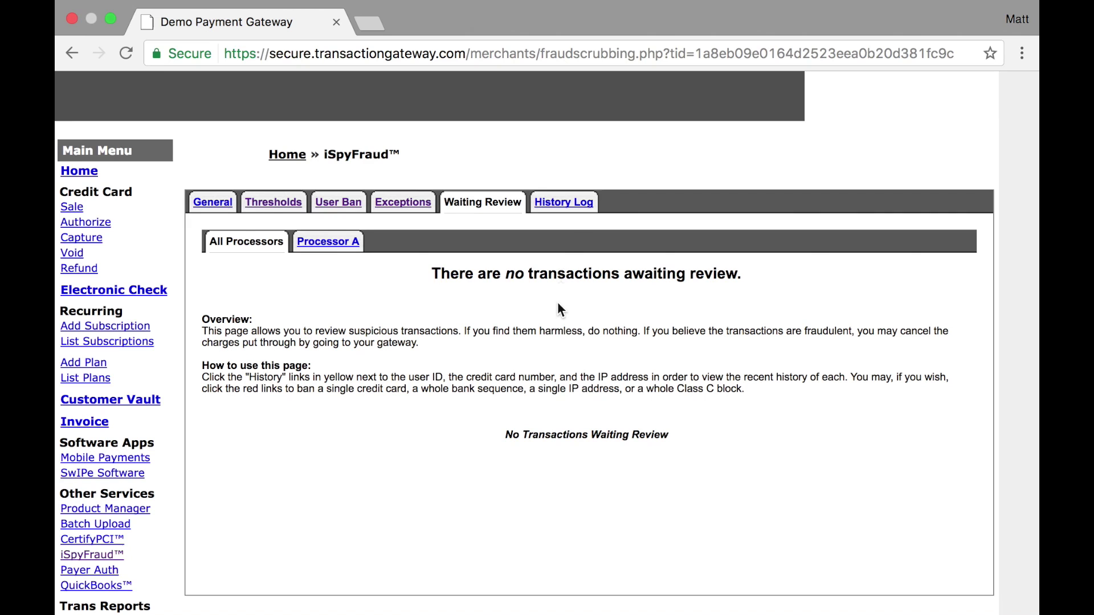
# Step: From the history log, ban the credit card used in the denied $0.01 transaction
pyautogui.click(565, 202)
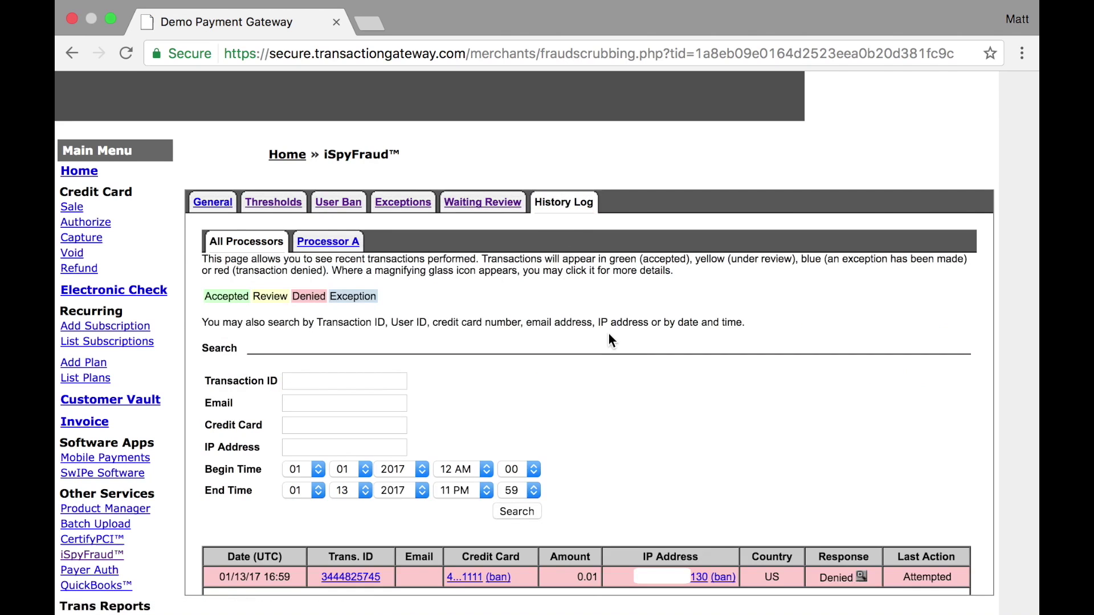
pyautogui.scroll(-1, 609, 335)
pyautogui.scroll(-2, 609, 335)
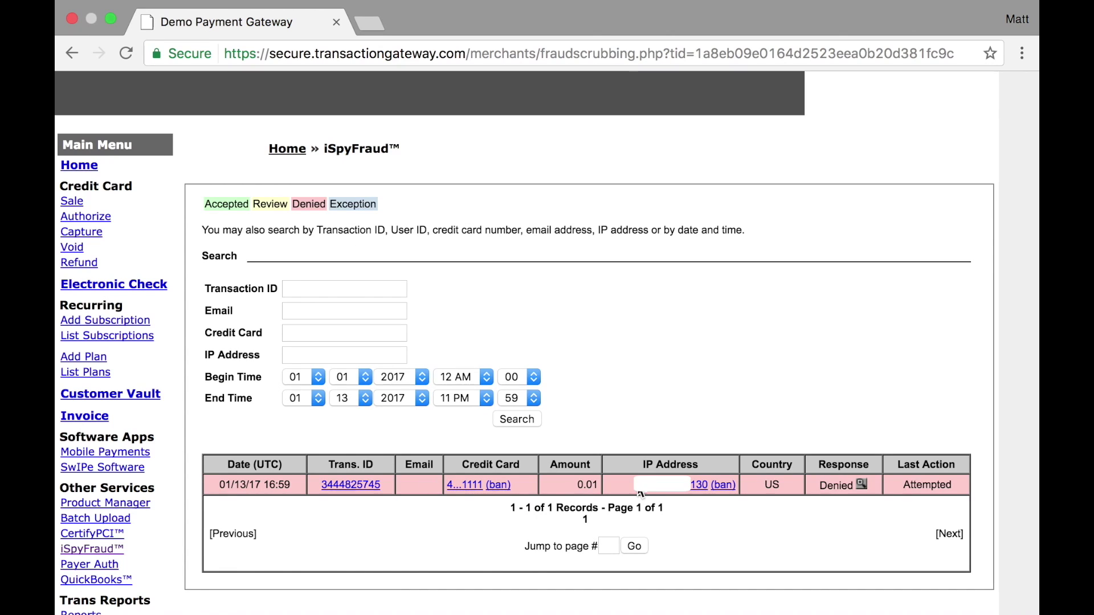
pyautogui.click(862, 484)
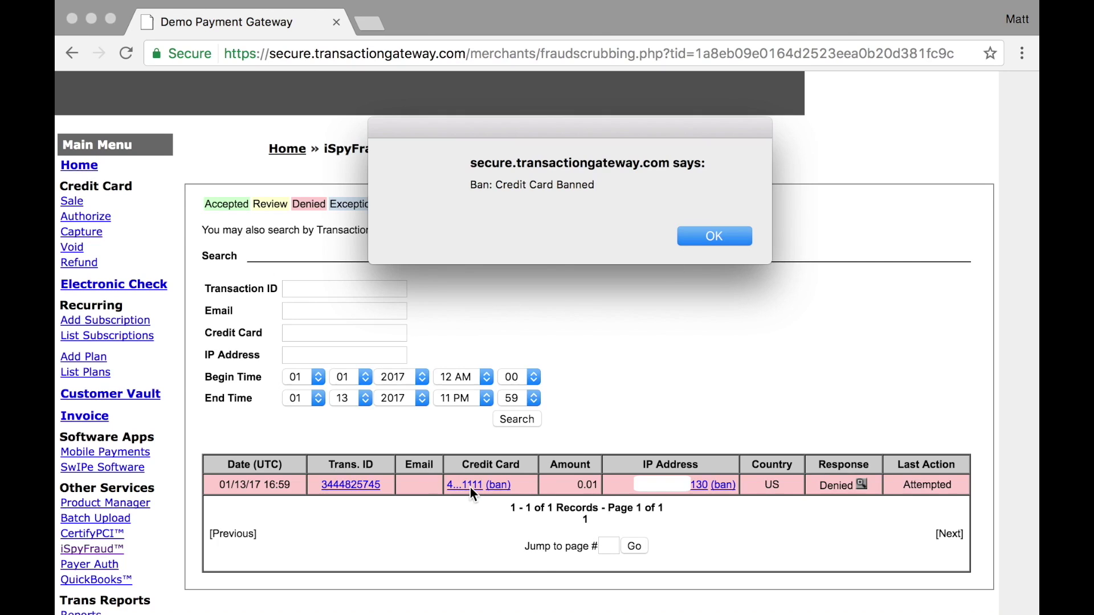
pyautogui.click(714, 235)
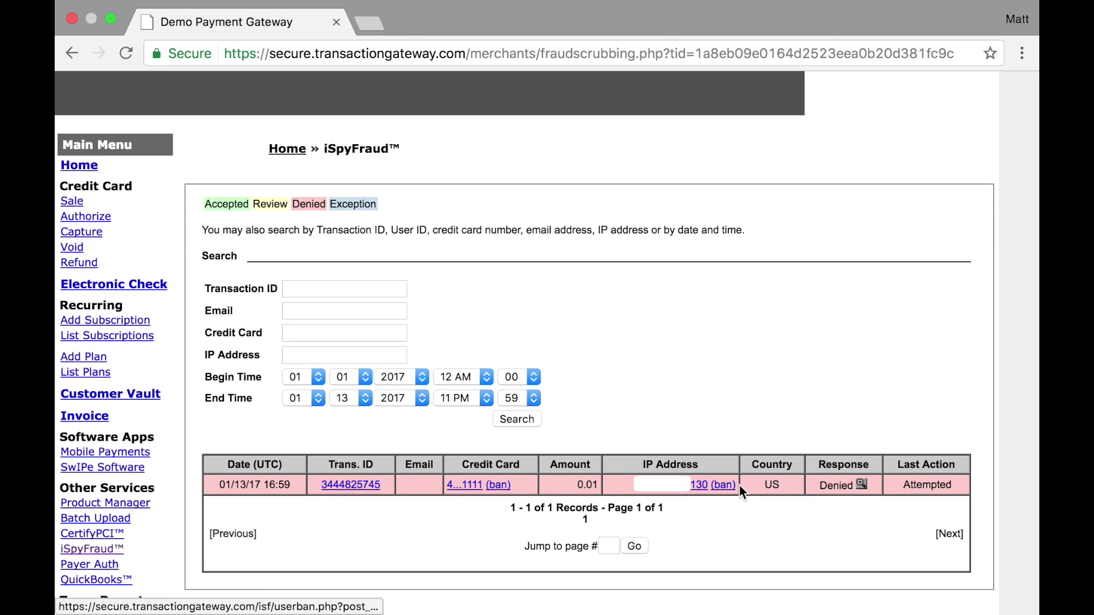
# Step: Ban the denied transaction's IP address indefinitely via the prefilled User Ban form
pyautogui.click(722, 485)
pyautogui.scroll(-4, 723, 494)
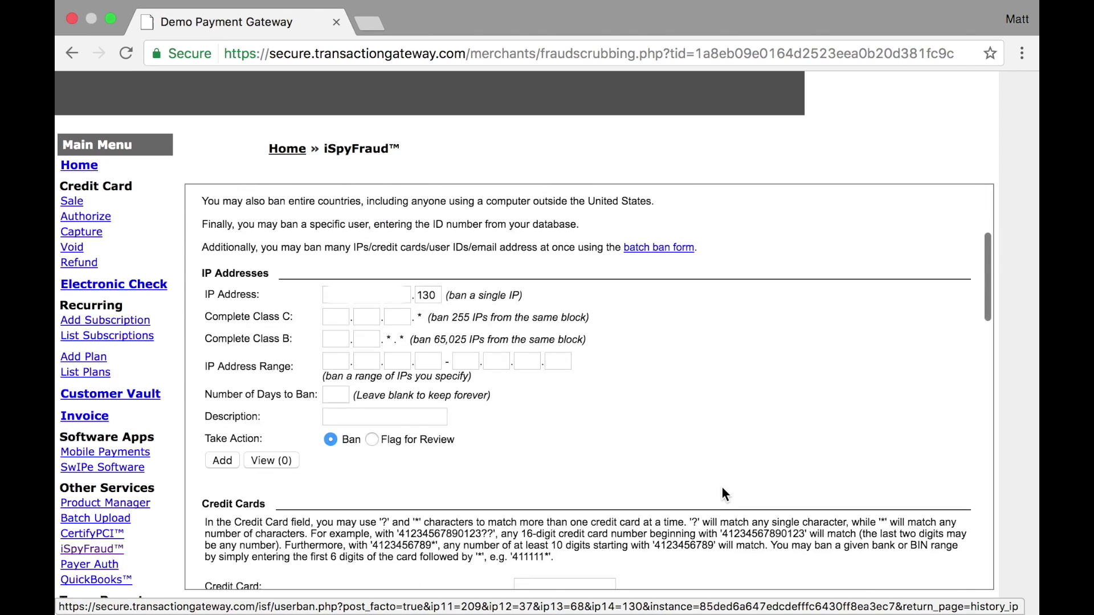
pyautogui.click(226, 459)
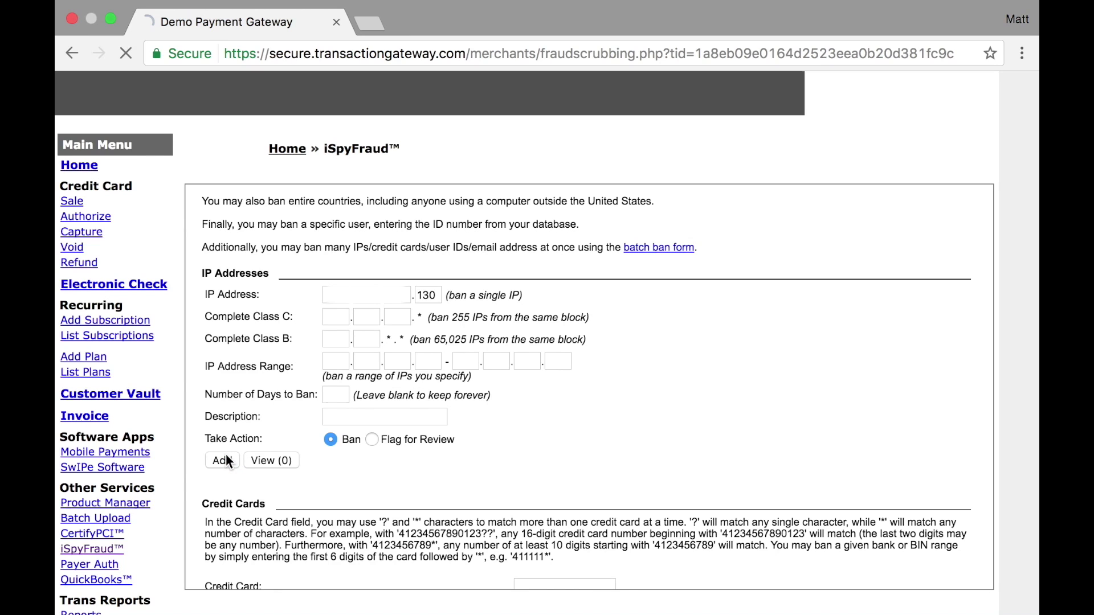